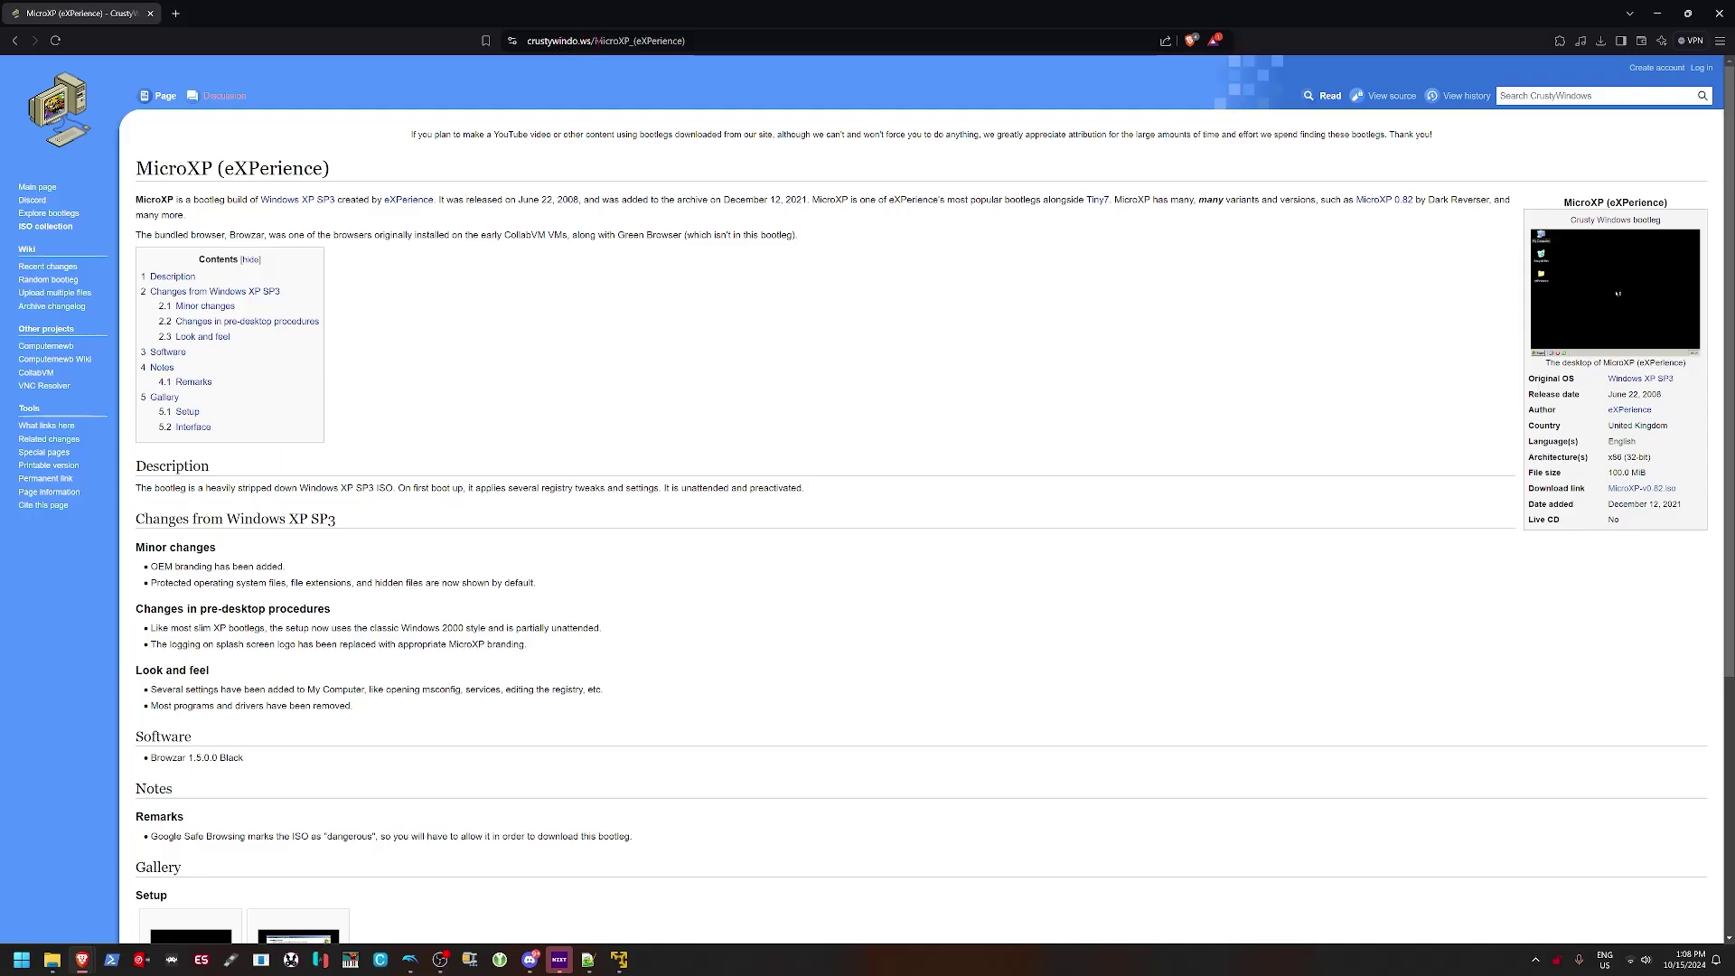
Look through the MicroXP (eXPerience) wiki article, including its changes from Windows XP SP3 and its screenshot gallery.
{"action": "scroll", "coordinate": [1728, 340], "scroll_direction": "down", "scroll_amount": 3}
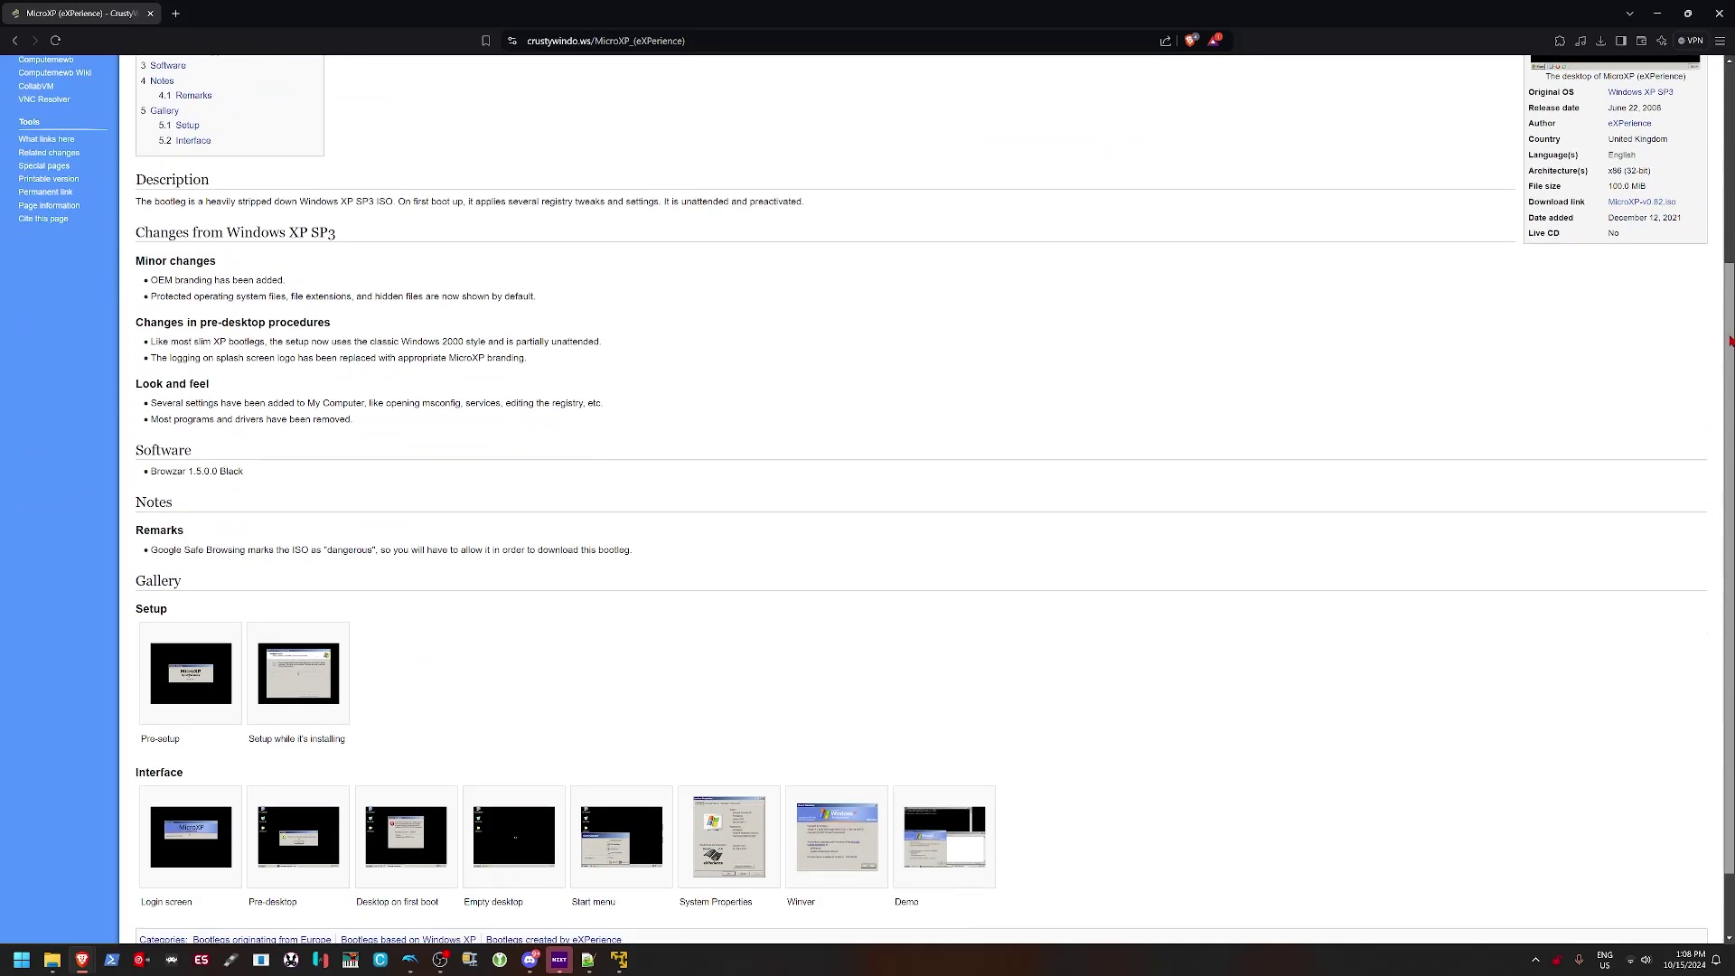
{"action": "scroll", "coordinate": [1729, 341], "scroll_direction": "up", "scroll_amount": 5}
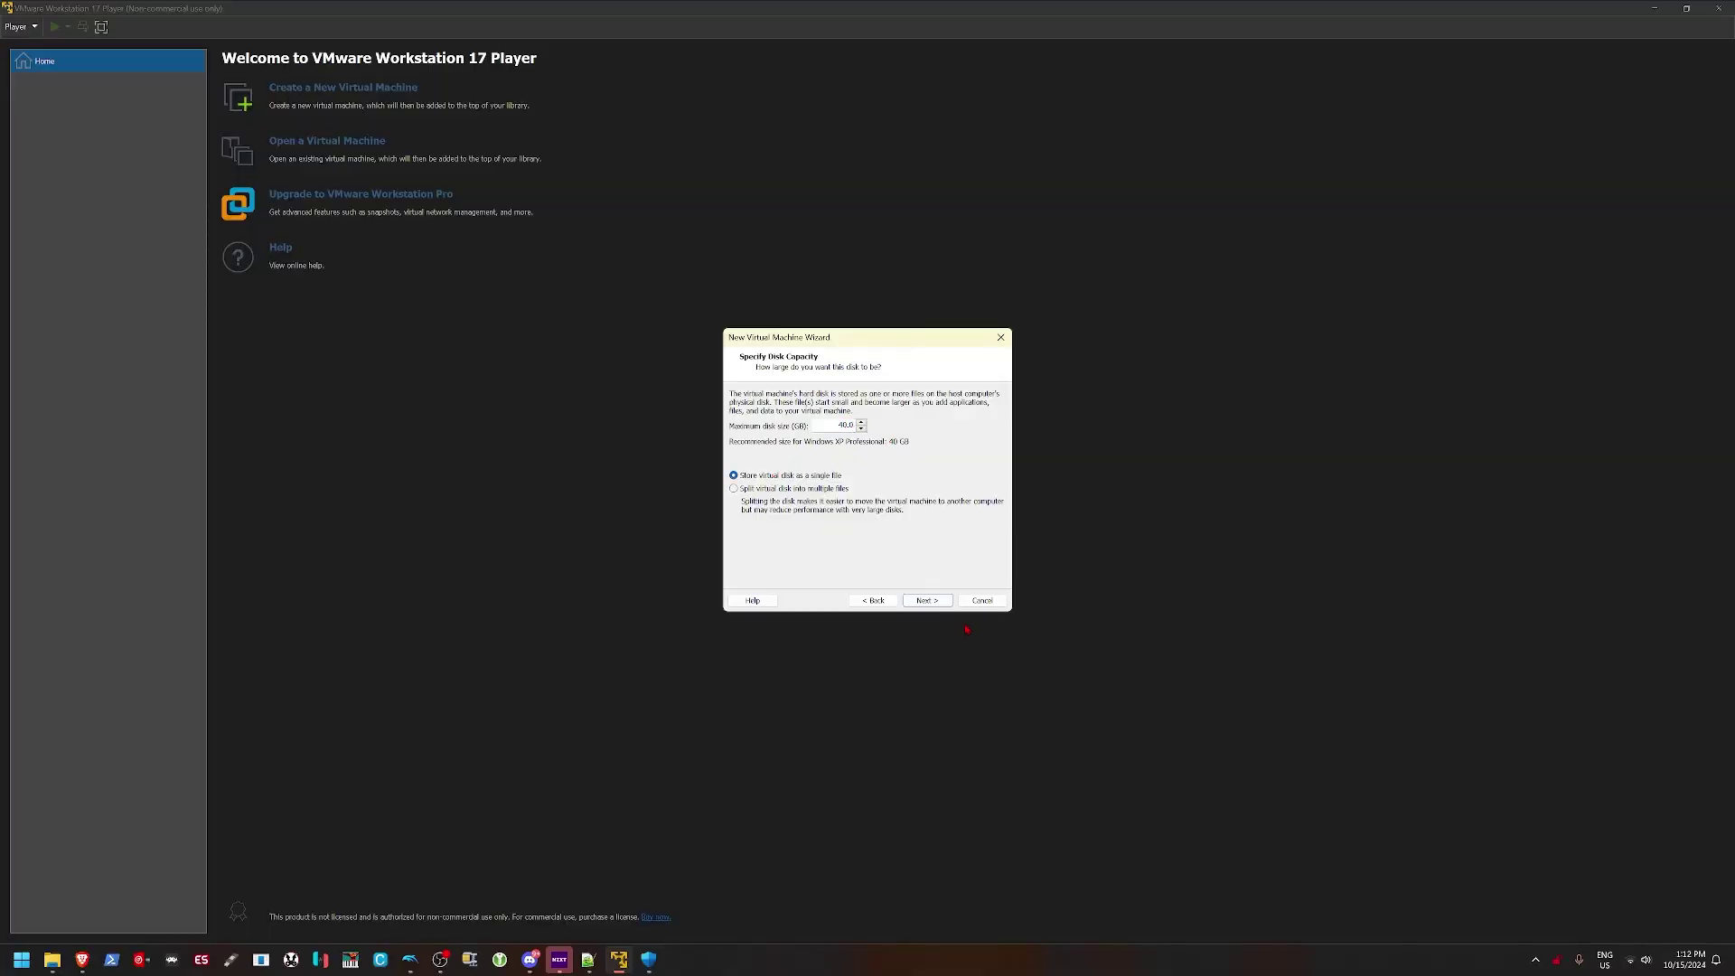
Accept the 40 GB single-file virtual disk and customize the new virtual machine's hardware with 4 GB of memory.
{"action": "left_click", "coordinate": [927, 600]}
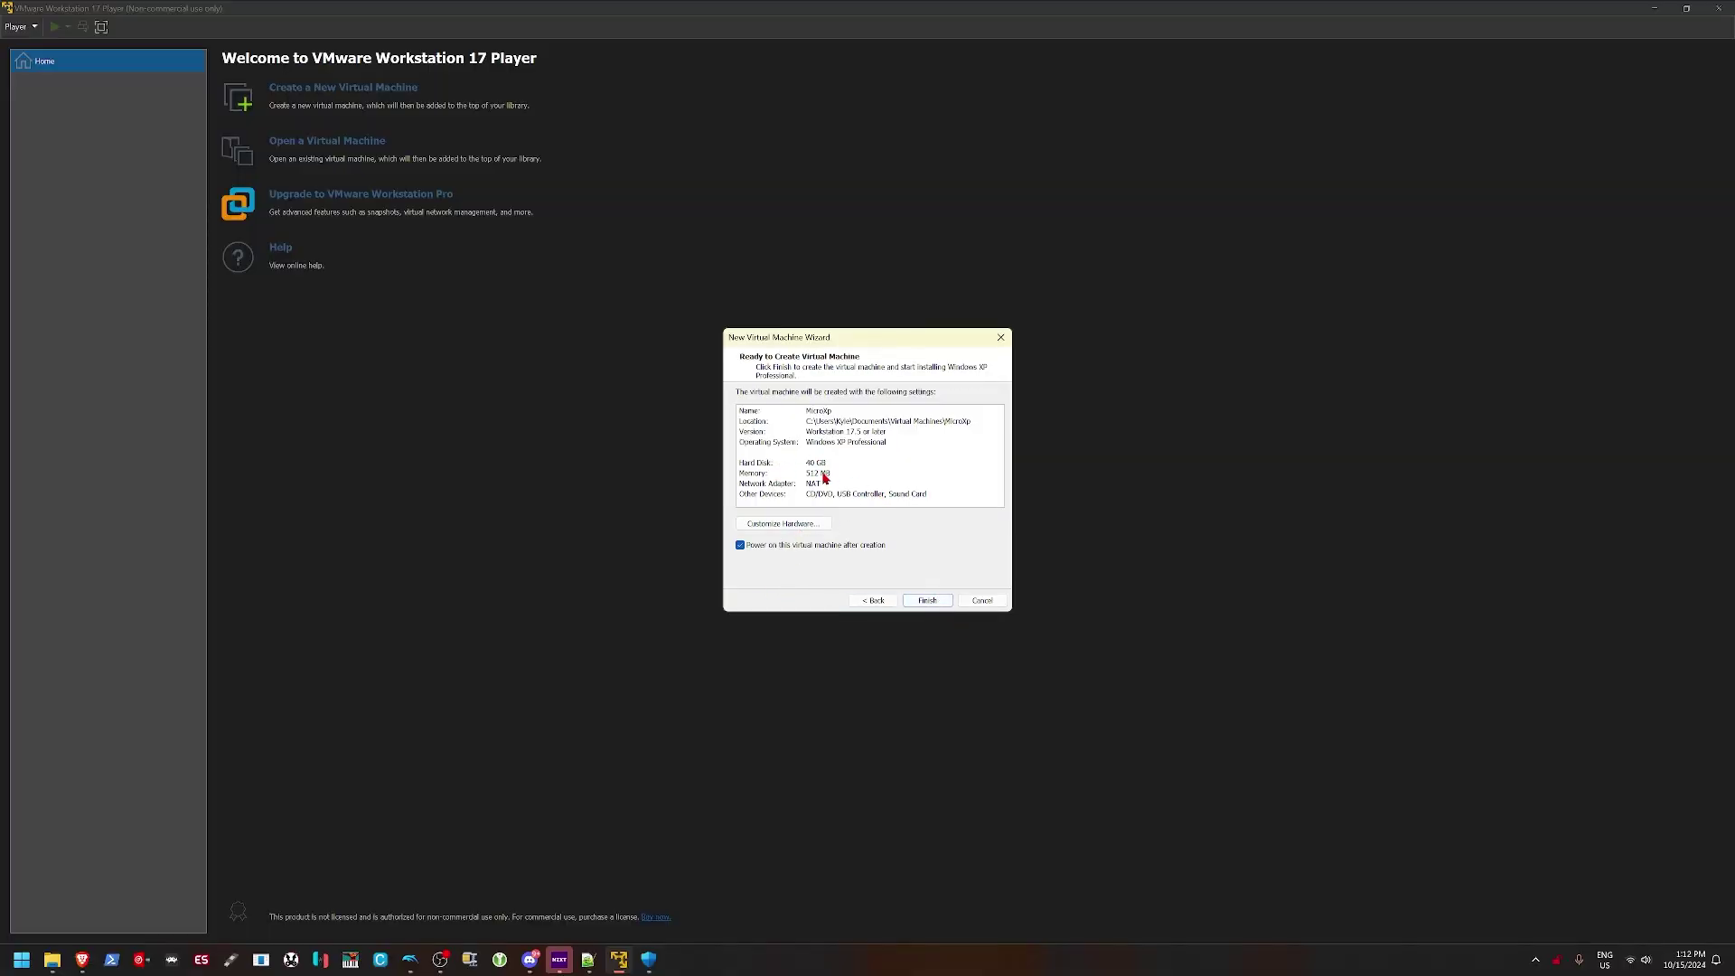
{"action": "left_click", "coordinate": [801, 524]}
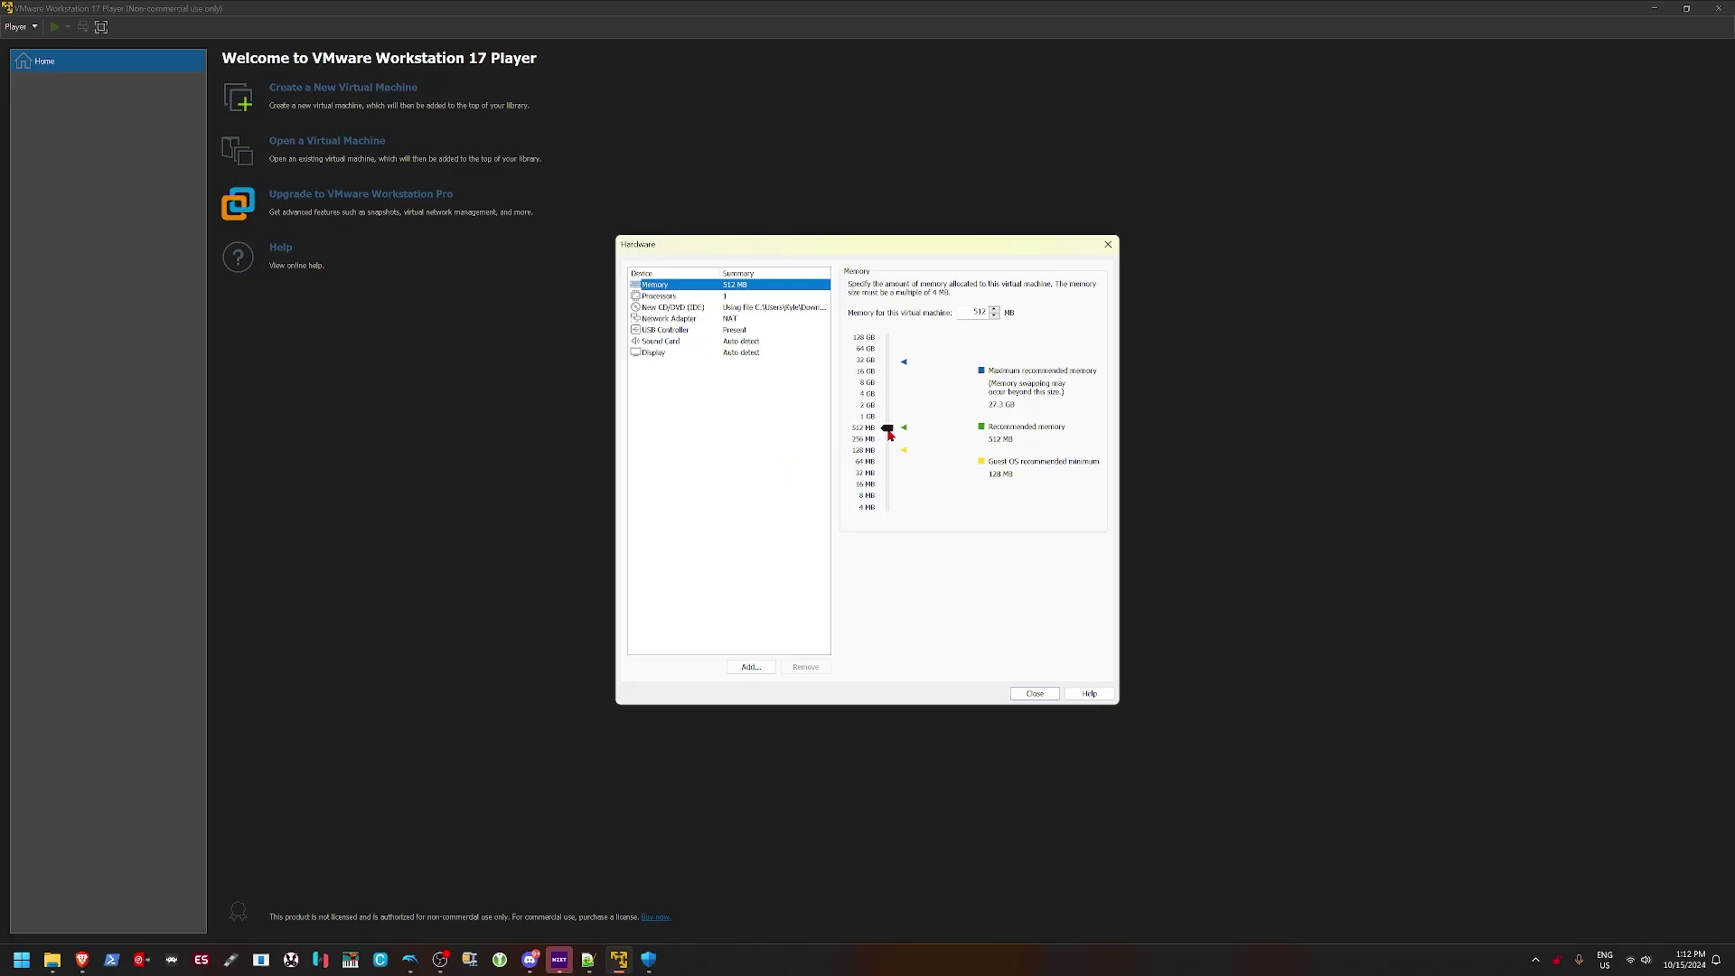
{"action": "left_click_drag", "start_coordinate": [887, 428], "coordinate": [884, 403]}
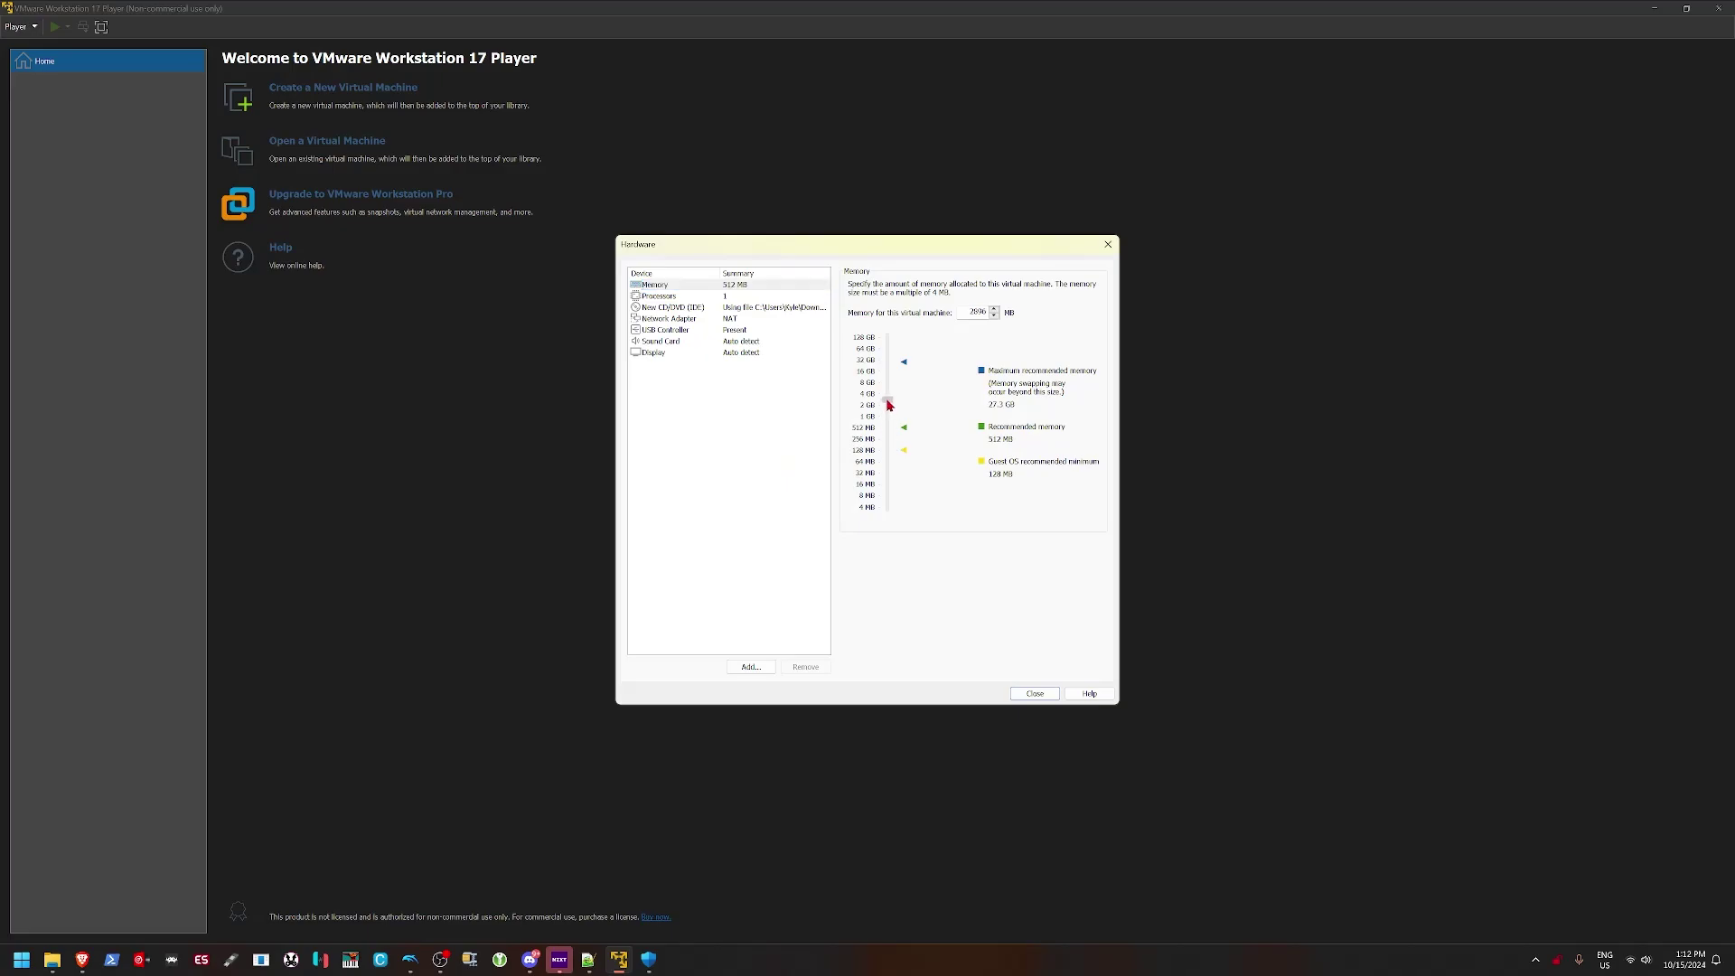
{"action": "left_click", "coordinate": [725, 299]}
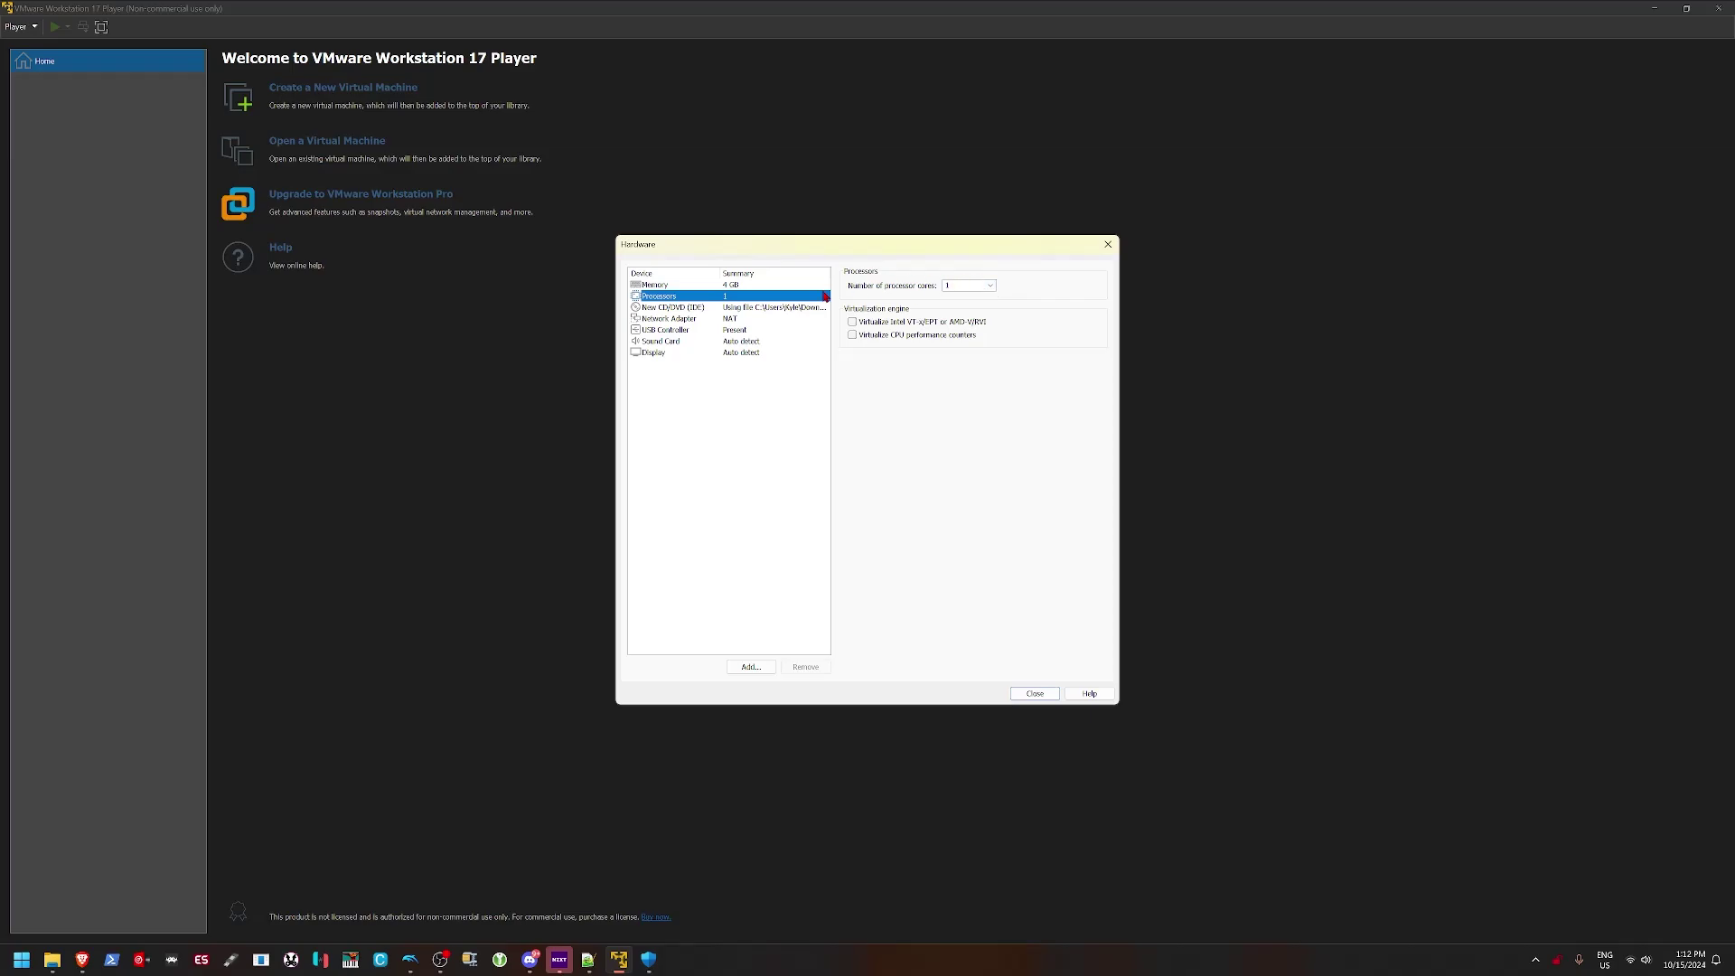
{"action": "key", "text": "Escape"}
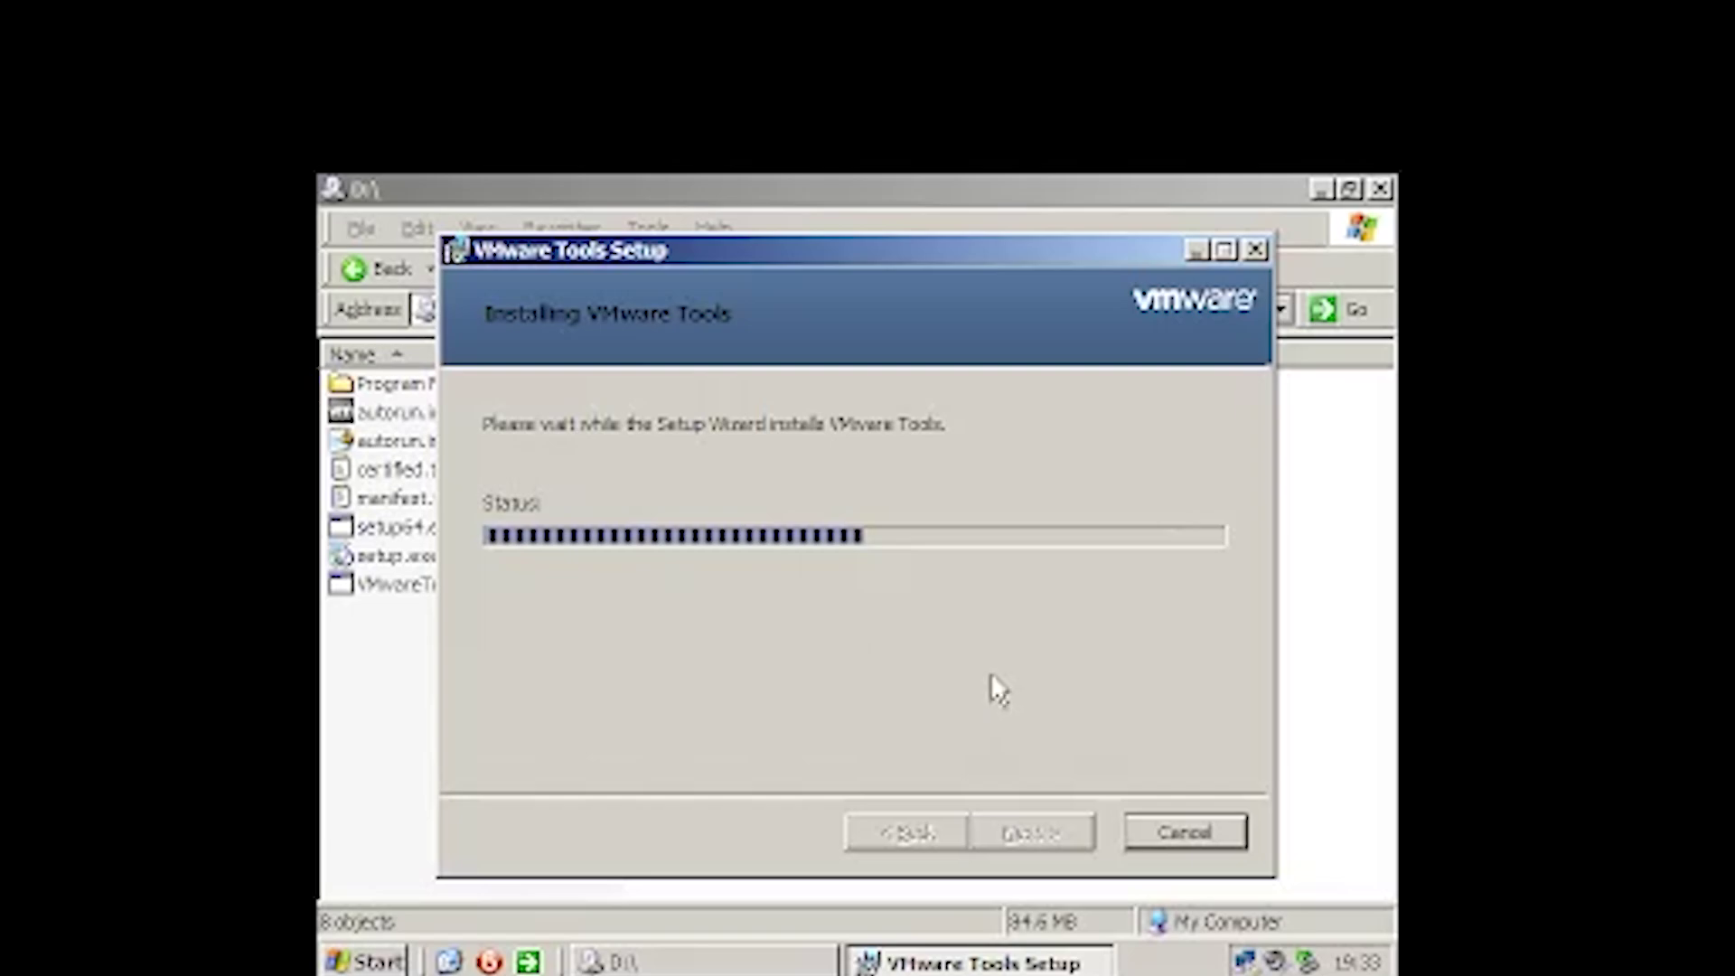
Dismiss Display Properties without changing anything and open the eXPerience folder on the desktop.
{"action": "left_click", "coordinate": [855, 663]}
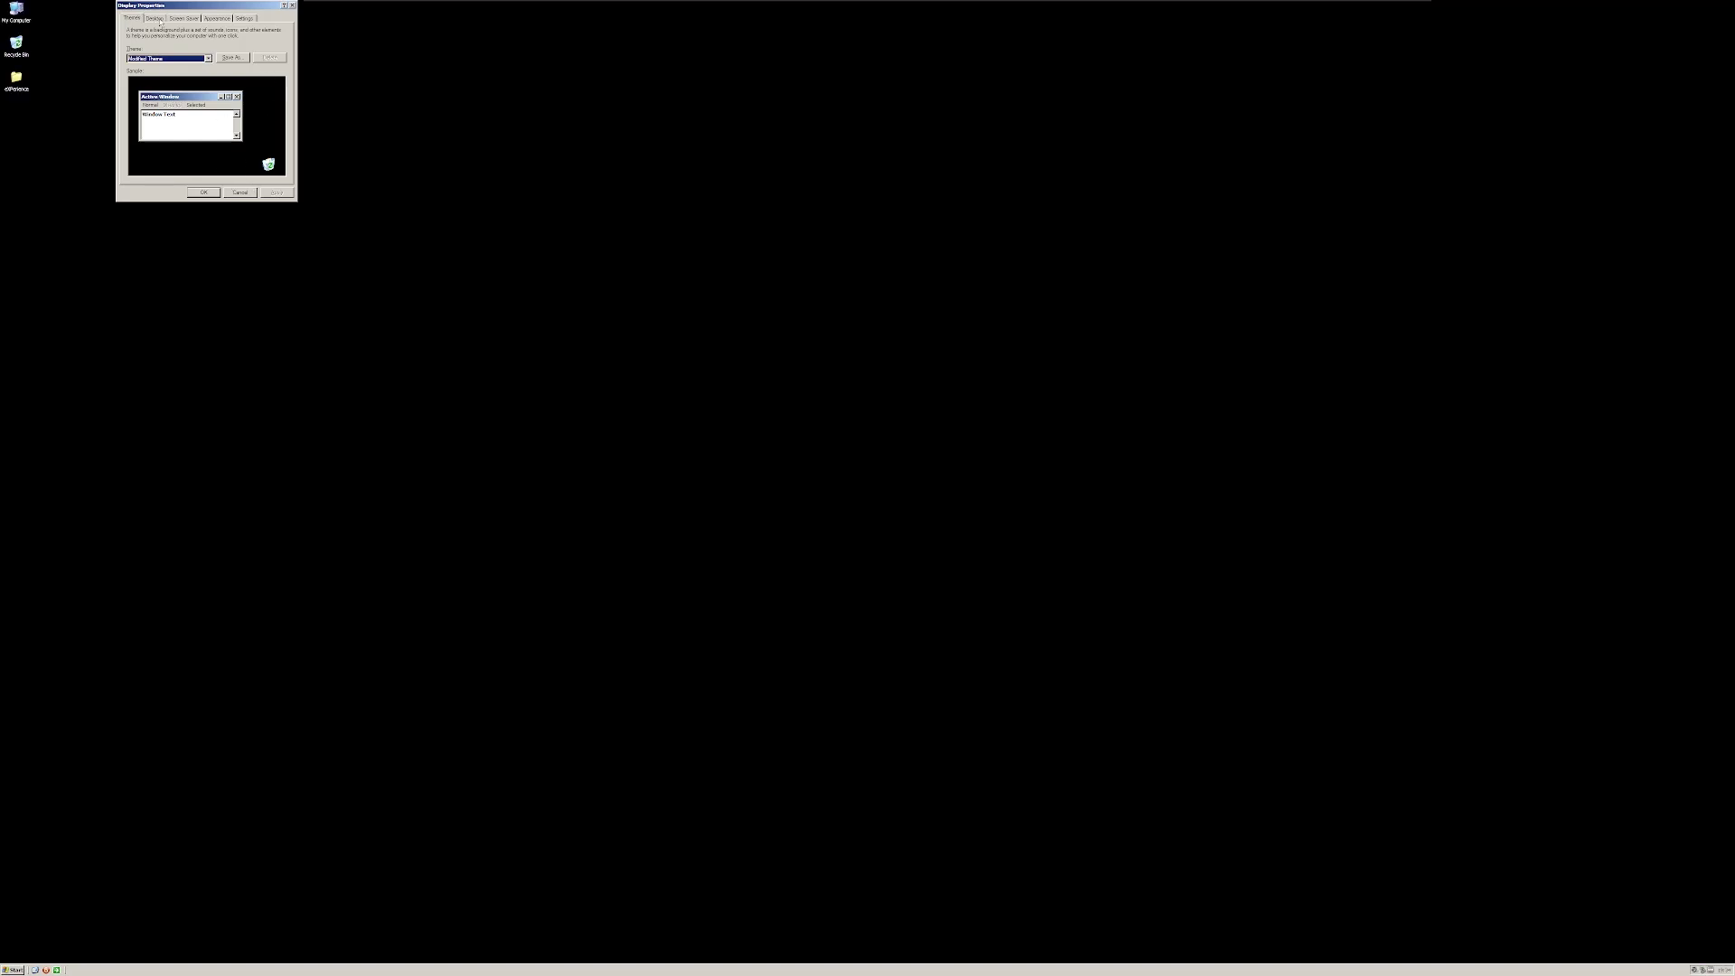
{"action": "left_click", "coordinate": [239, 192]}
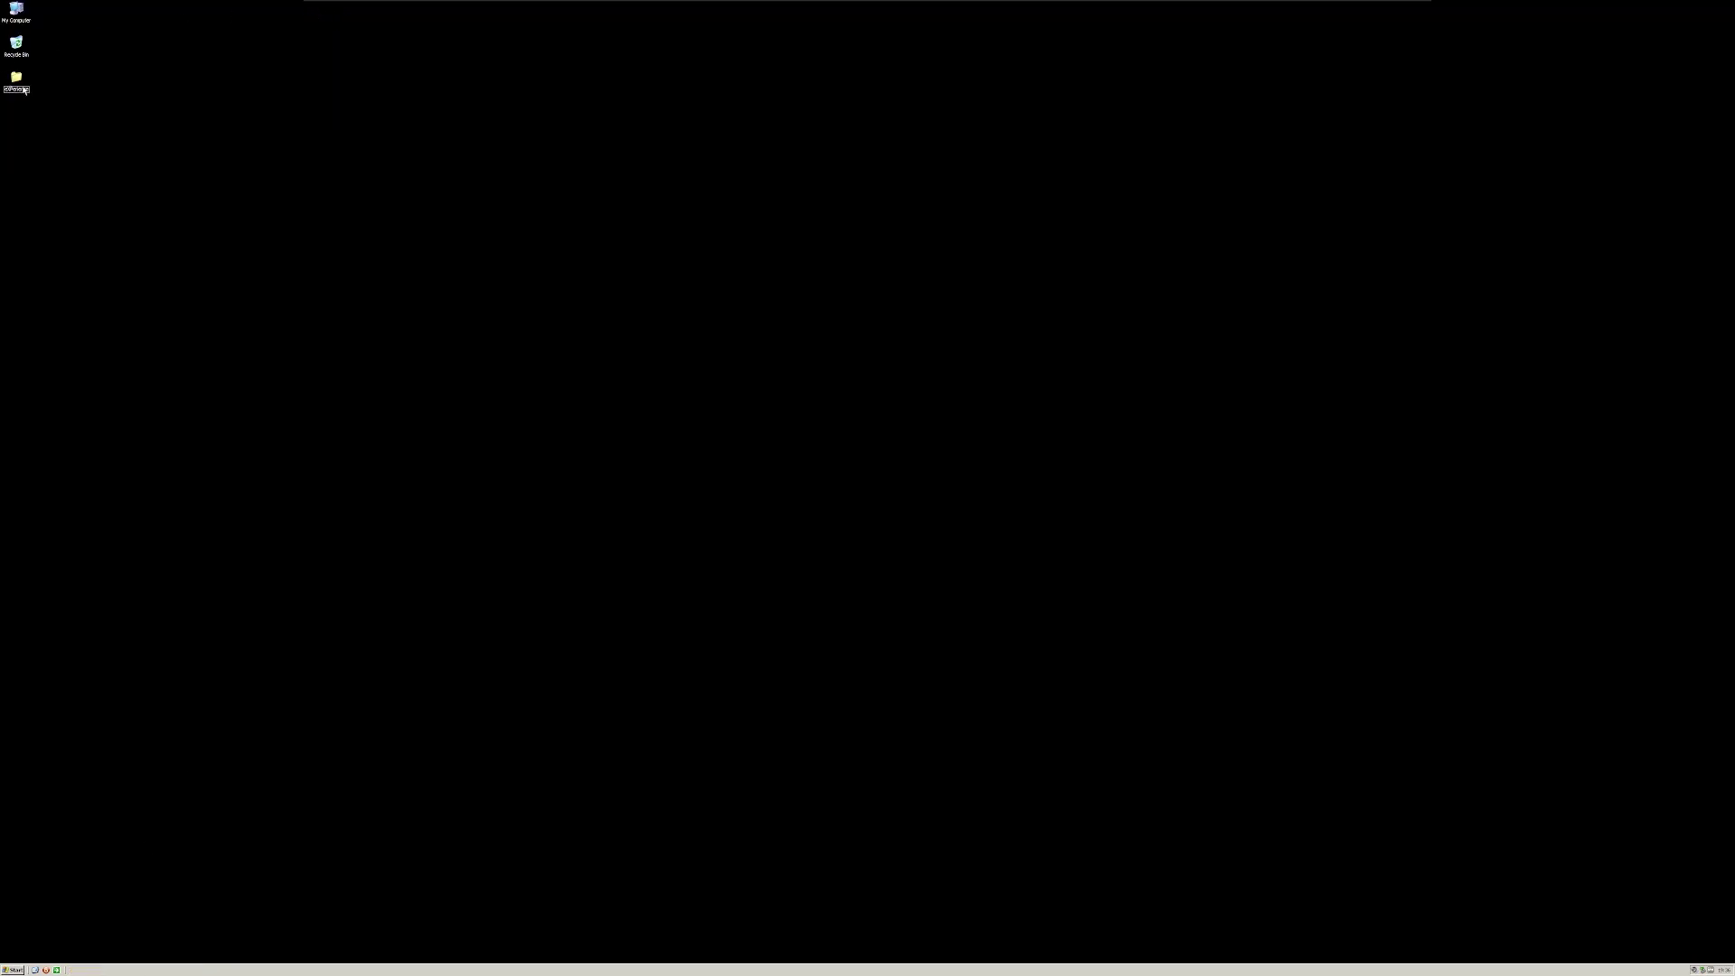
{"action": "double_click", "coordinate": [20, 90]}
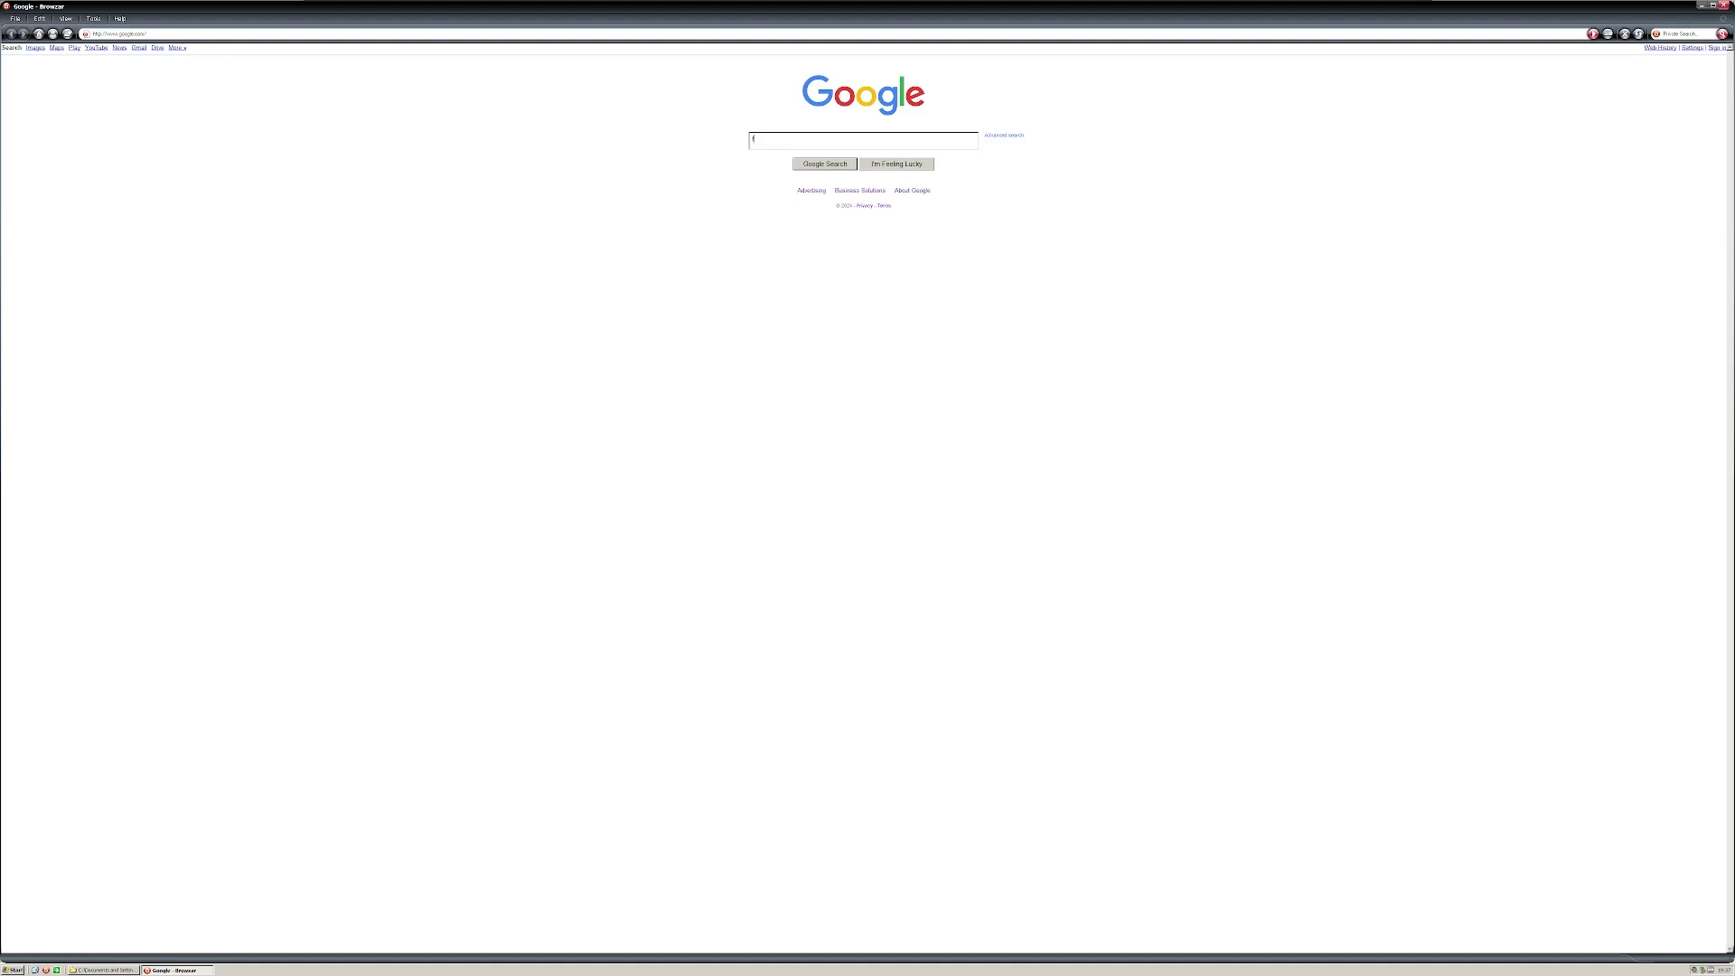
Search Google for "mypal", try to open the Mypal browser site, and return to the previous page.
{"action": "type", "text": "mypal"}
{"action": "key", "text": "Return"}
{"action": "left_click", "coordinate": [251, 139]}
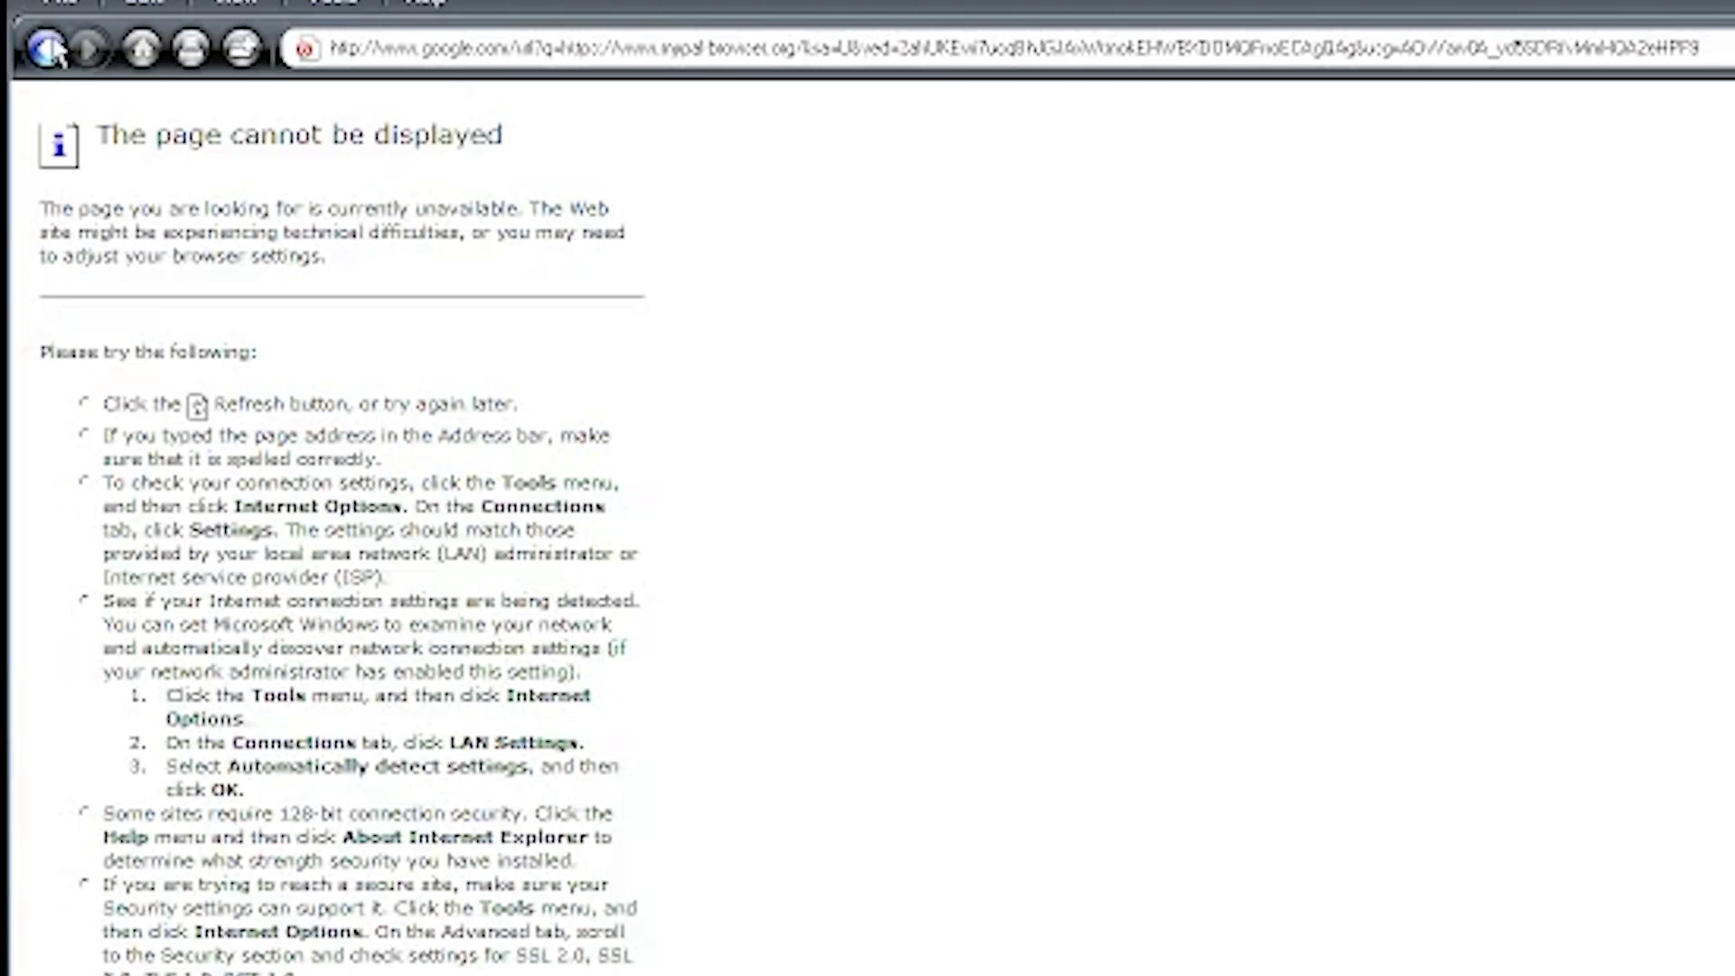
{"action": "left_click", "coordinate": [47, 48]}
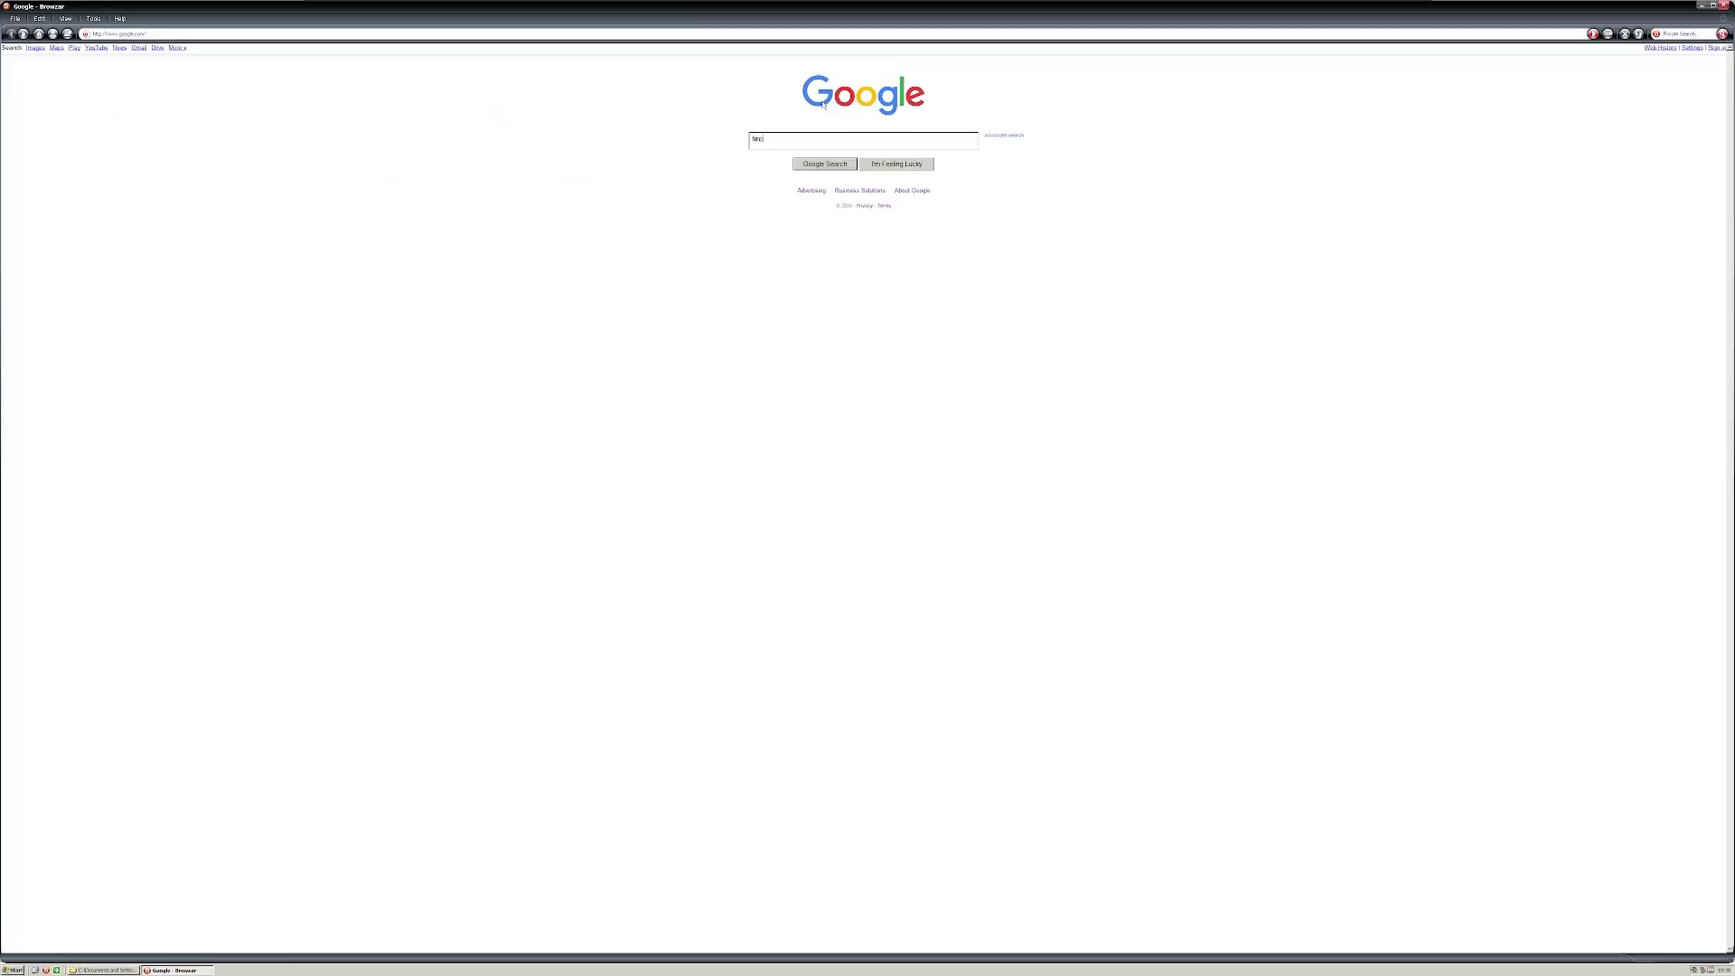
Search Google for "firefox xp" and check result pages for a Firefox version that supports Windows XP.
{"action": "key", "text": "Return"}
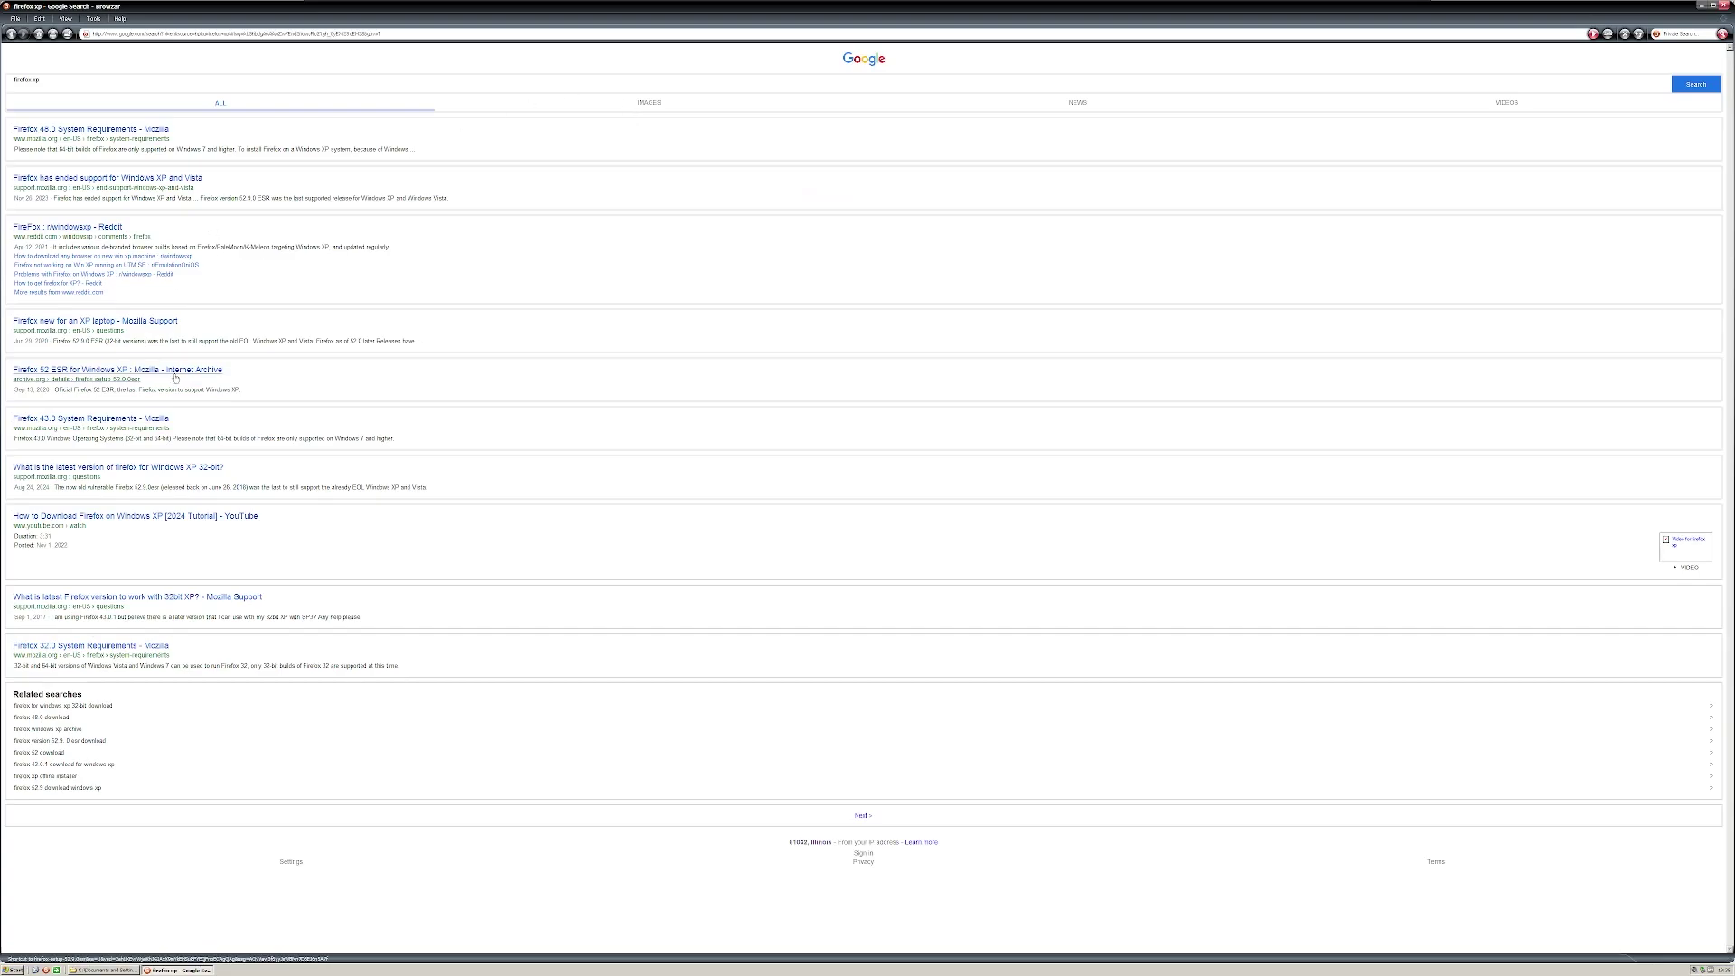
{"action": "left_click", "coordinate": [91, 131]}
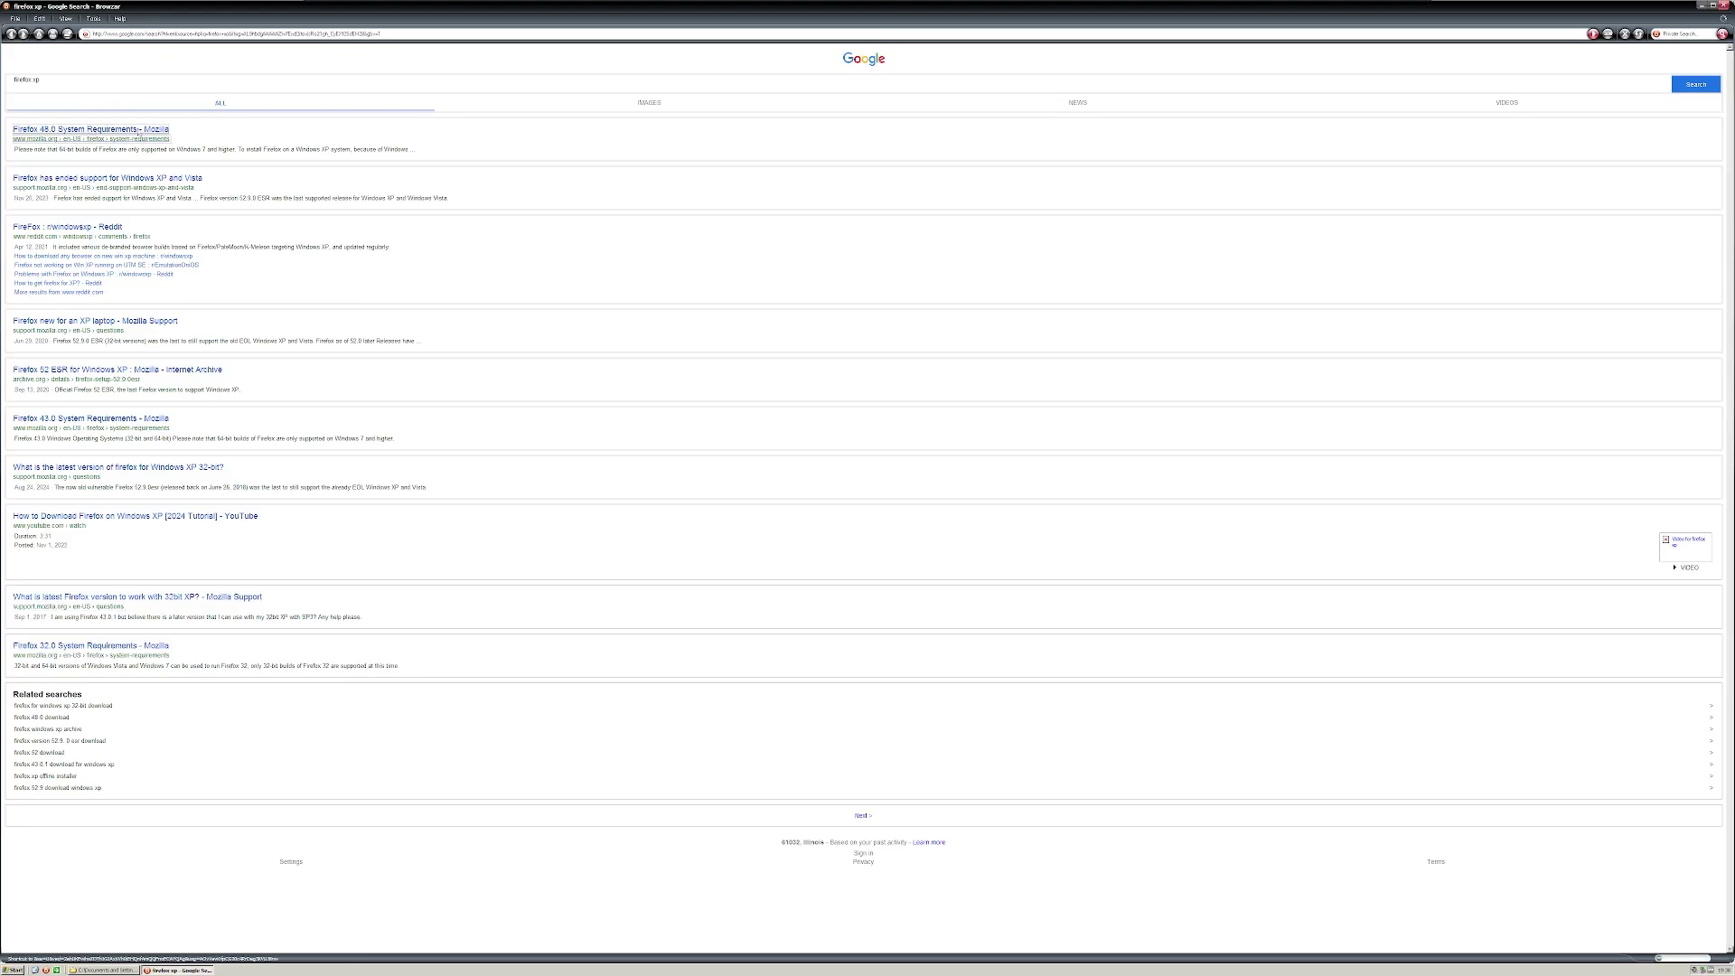
{"action": "left_click", "coordinate": [7, 34]}
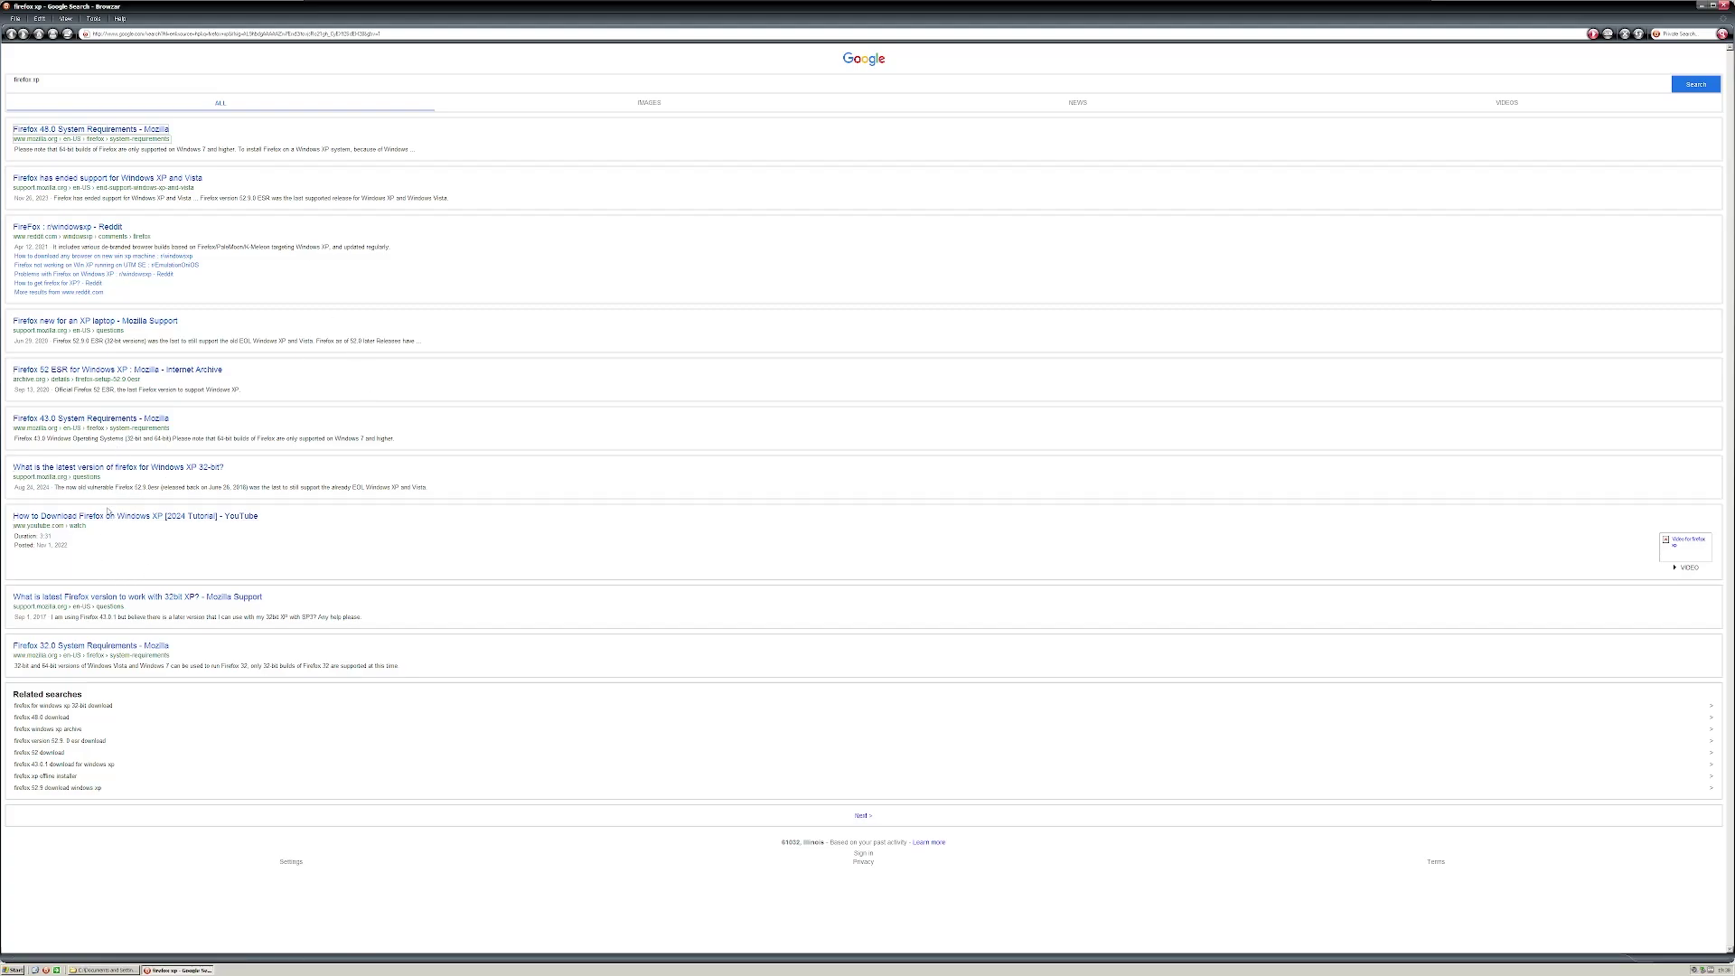
{"action": "left_click", "coordinate": [66, 187]}
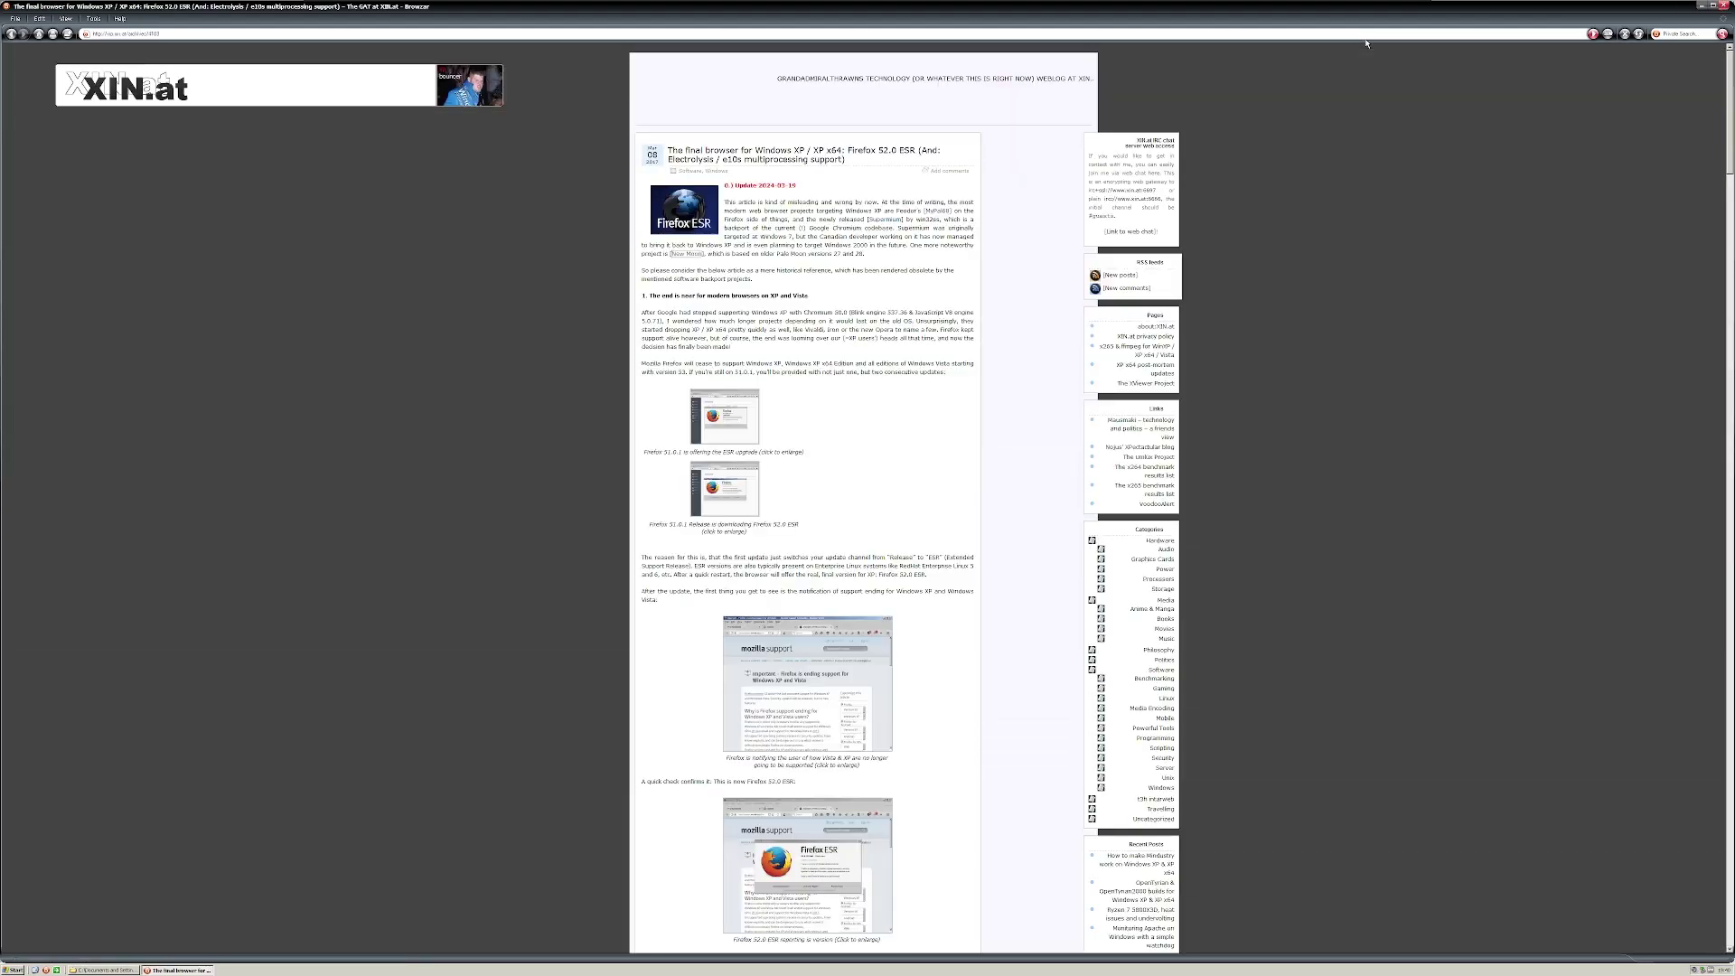
{"action": "left_click", "coordinate": [11, 35]}
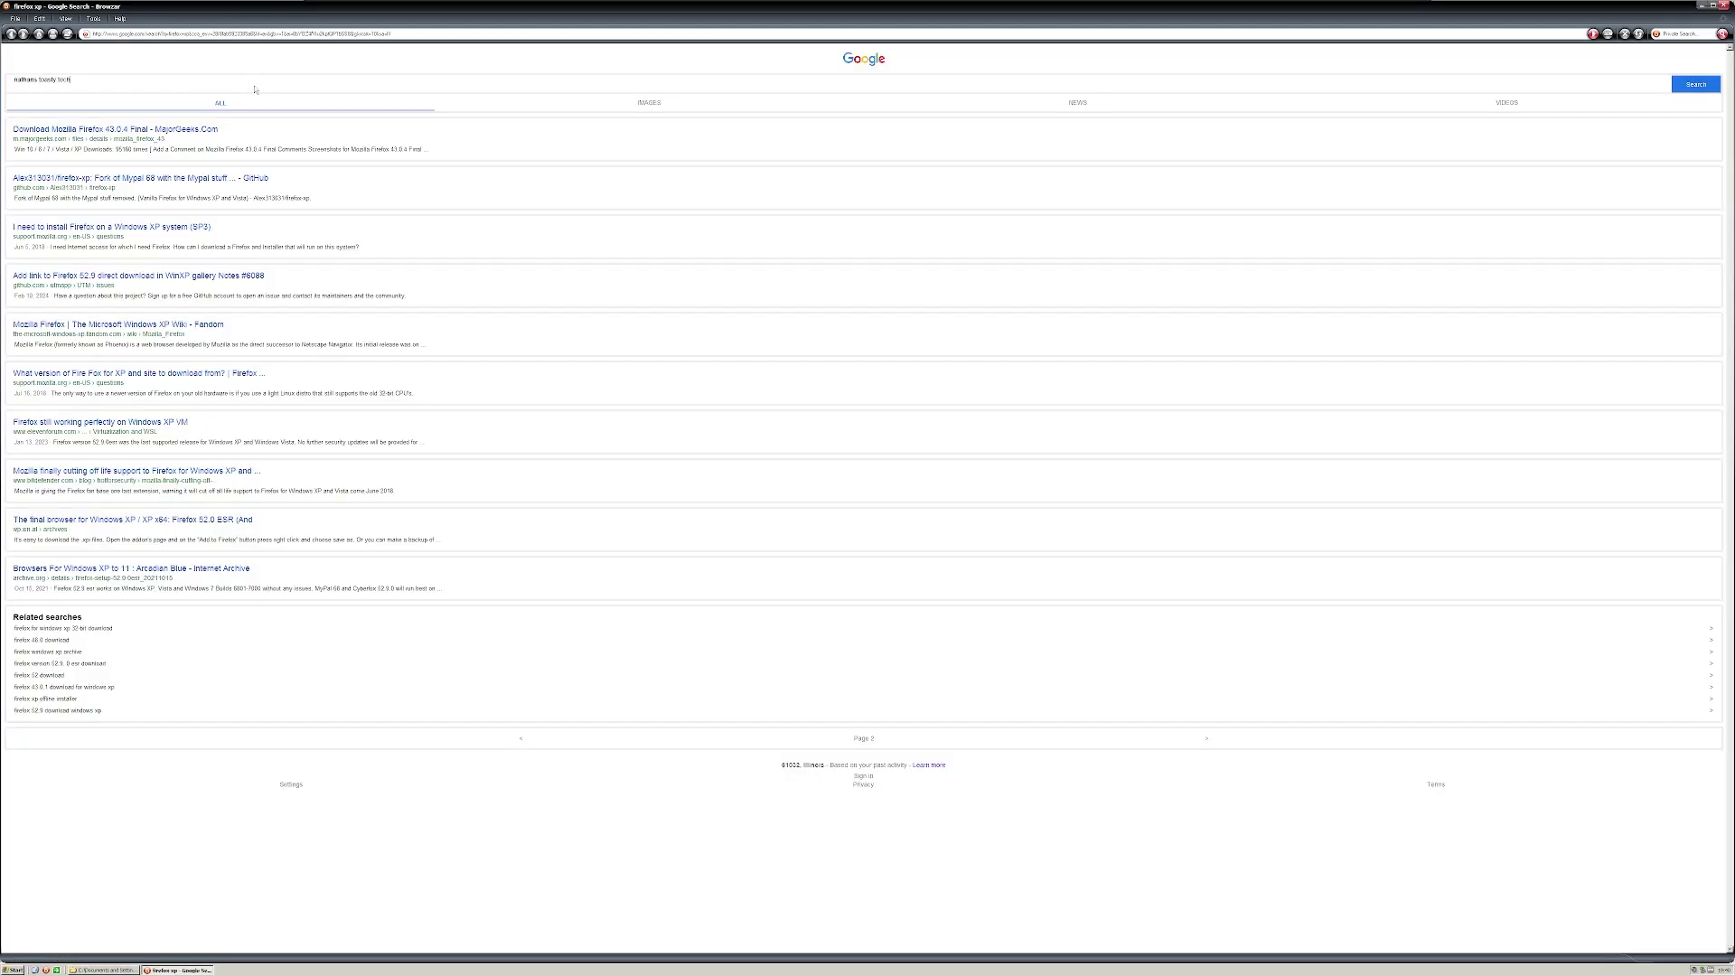
Search Google for the Toasty Technology page and try to open its Files and Downloads section.
{"action": "key", "text": "Return"}
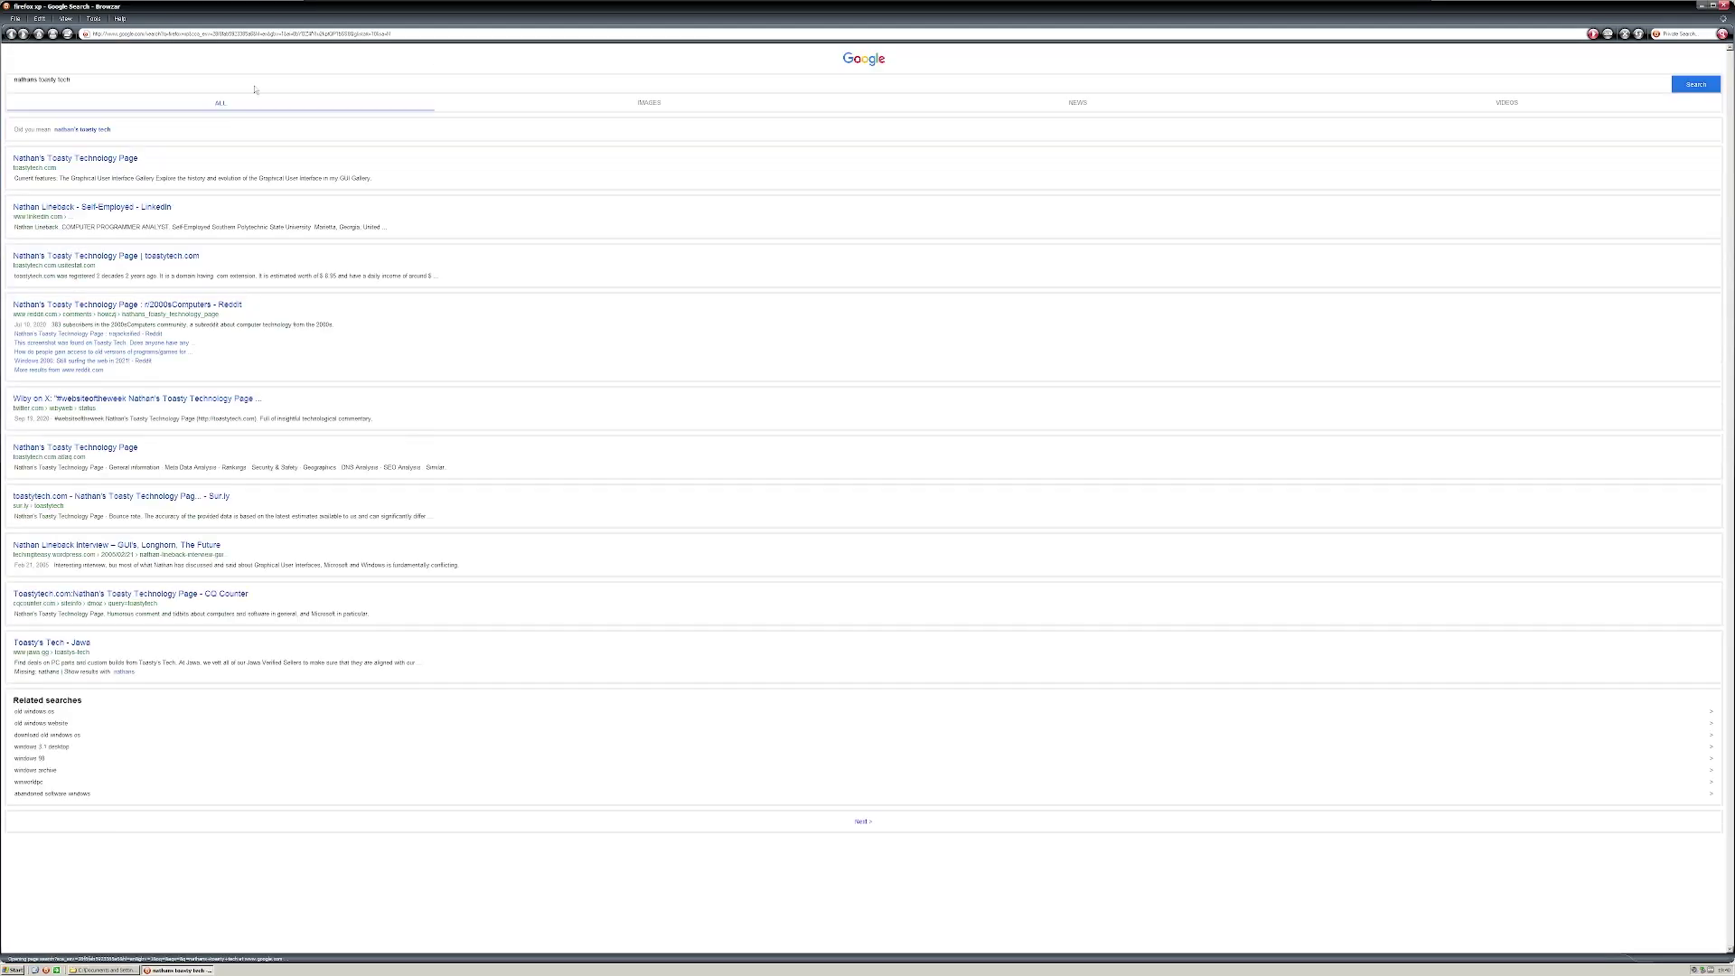
{"action": "left_click", "coordinate": [83, 160]}
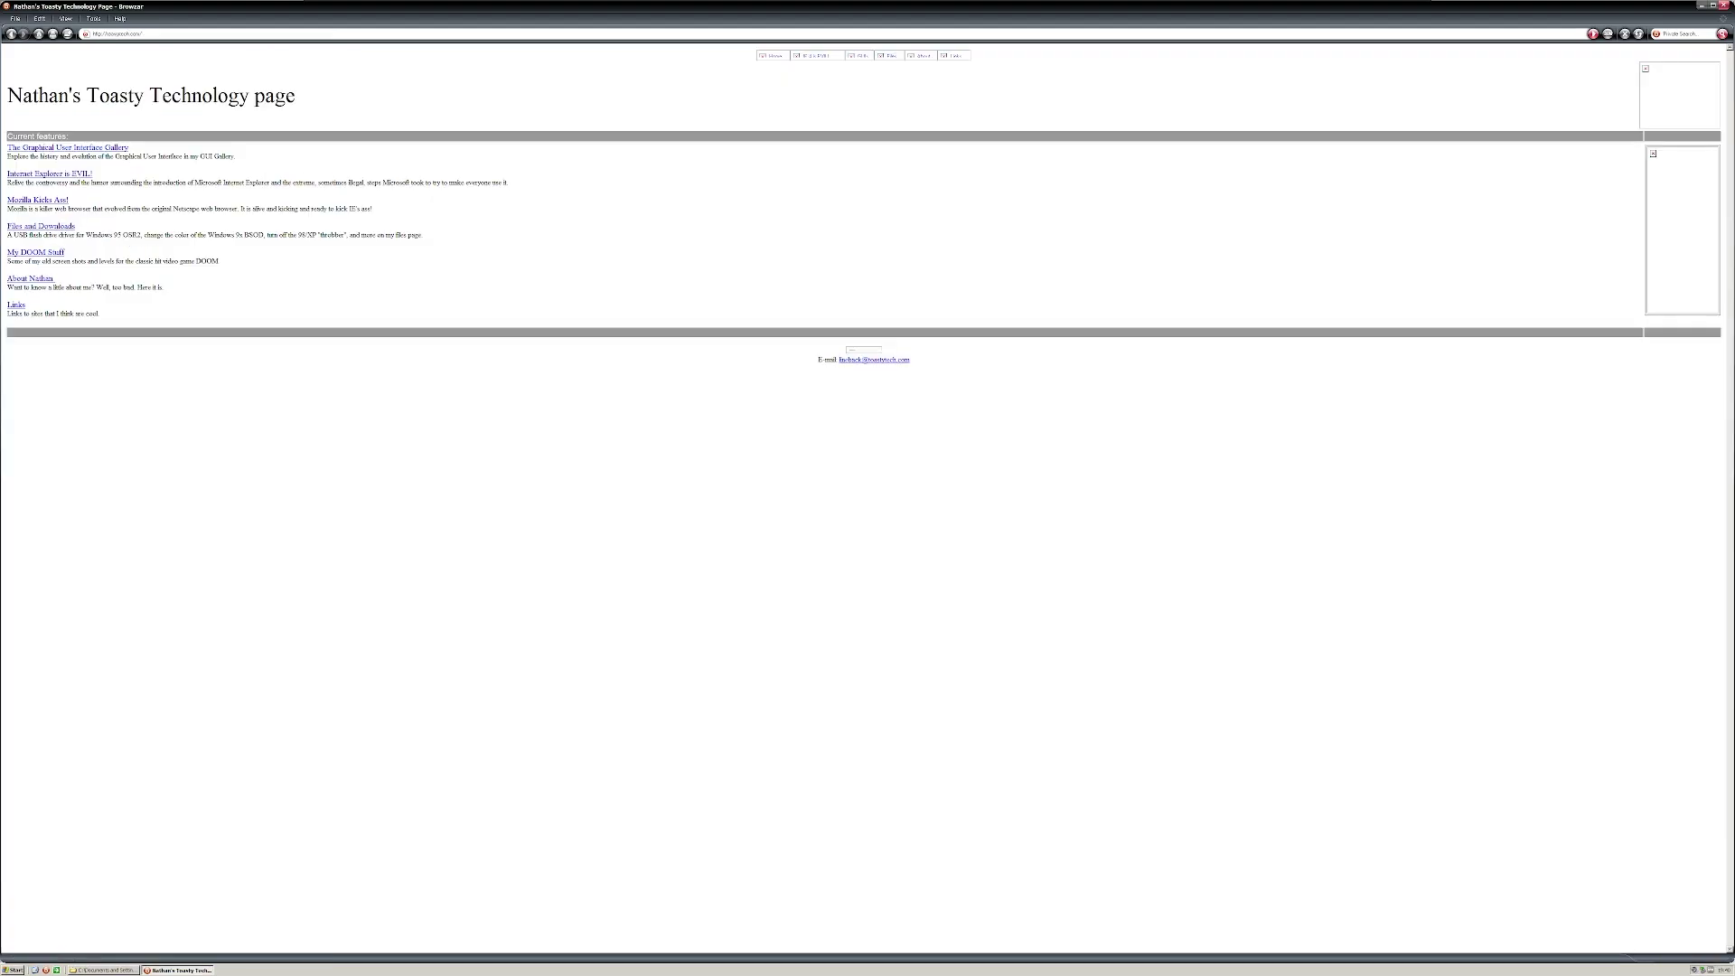
{"action": "left_click", "coordinate": [56, 226]}
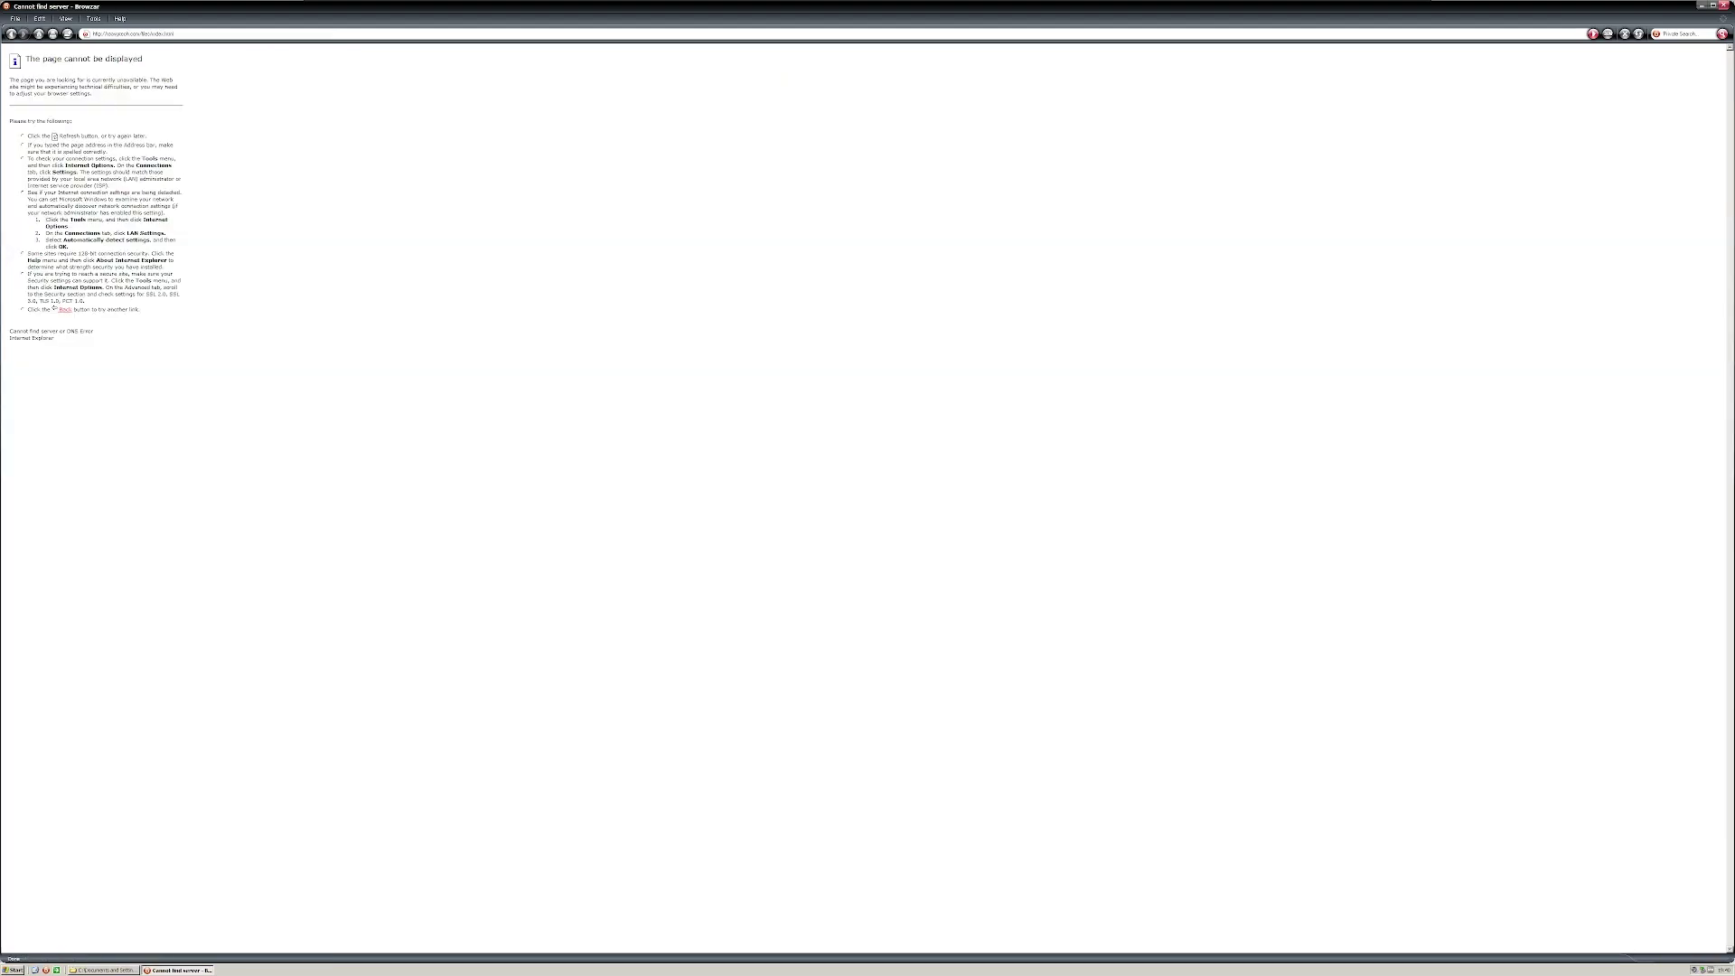
{"action": "left_click", "coordinate": [12, 34]}
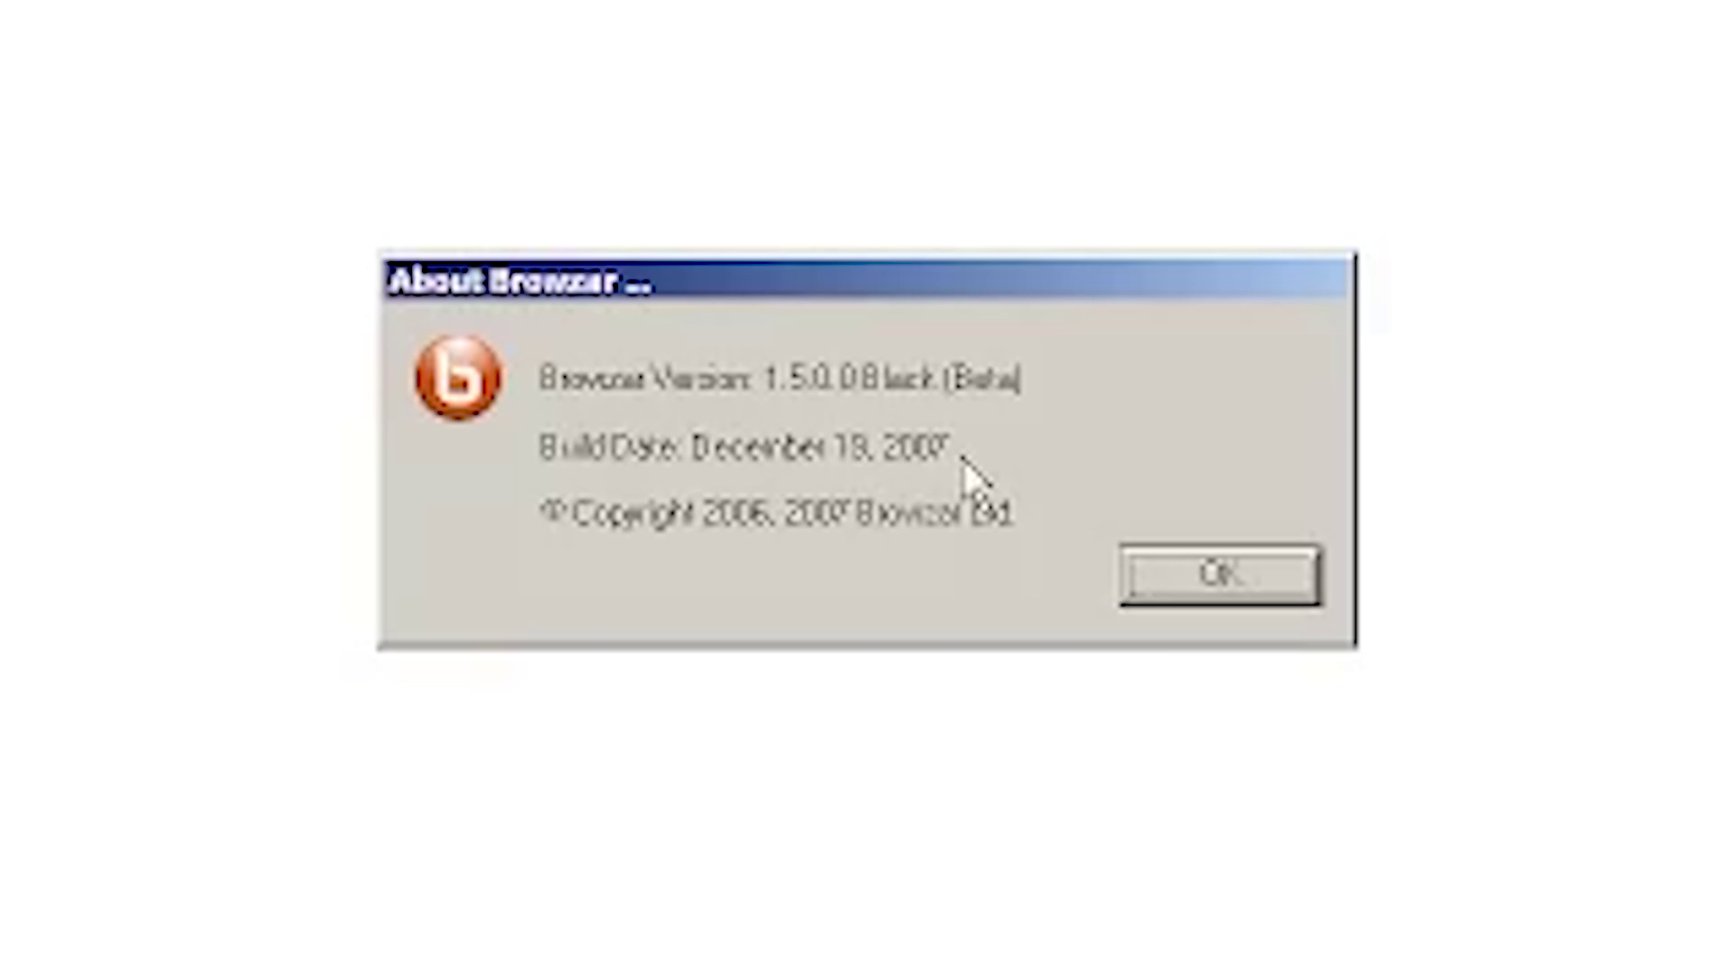
Dismiss the Browzar version information and close the browser.
{"action": "left_click", "coordinate": [958, 488]}
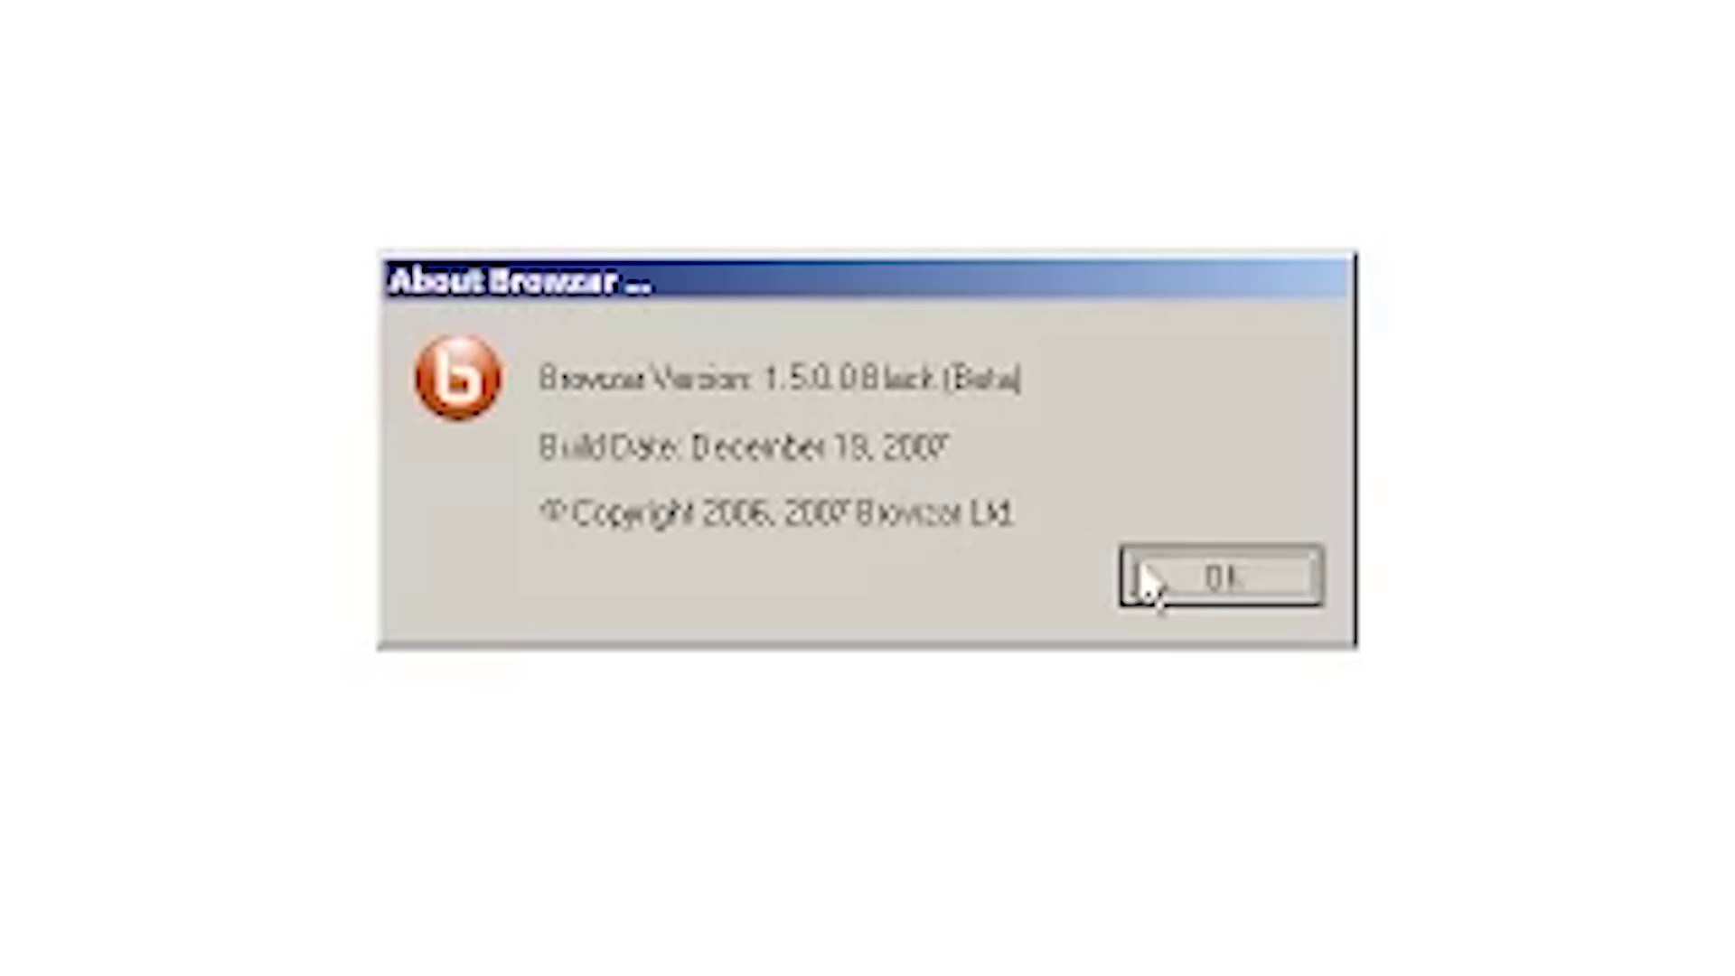
{"action": "left_click", "coordinate": [1723, 6]}
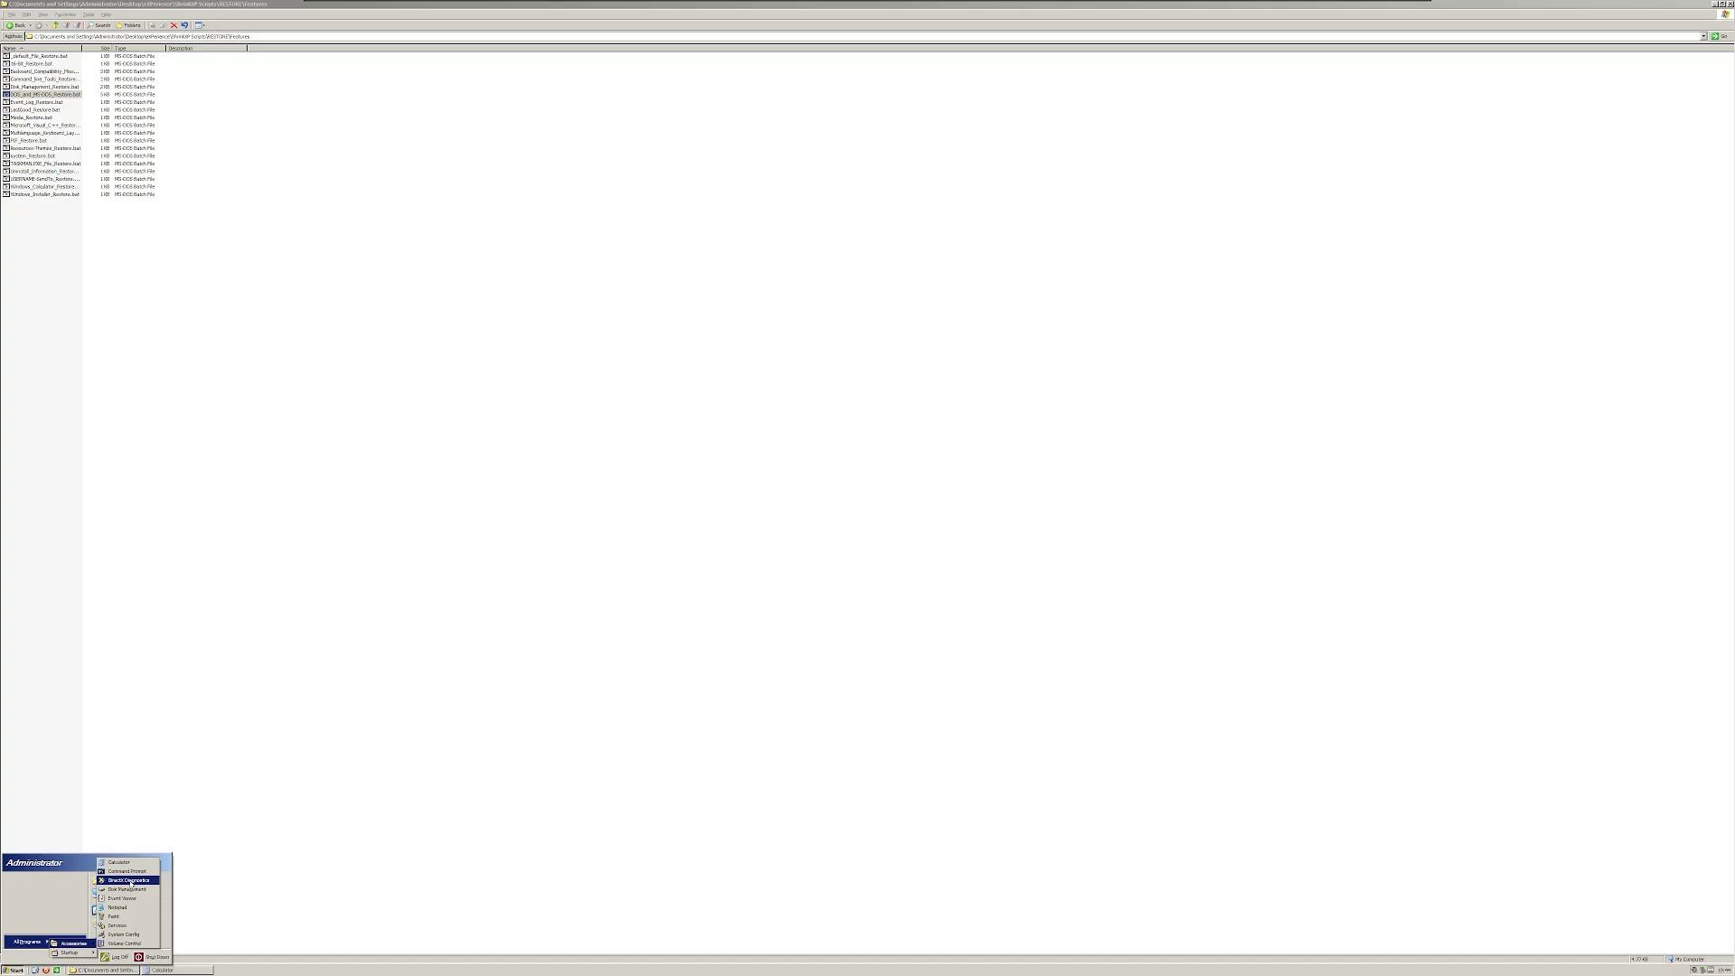
Run DirectX Diagnostics with the WHQL signature check allowed, review the system information, and close the tool.
{"action": "left_click", "coordinate": [129, 880]}
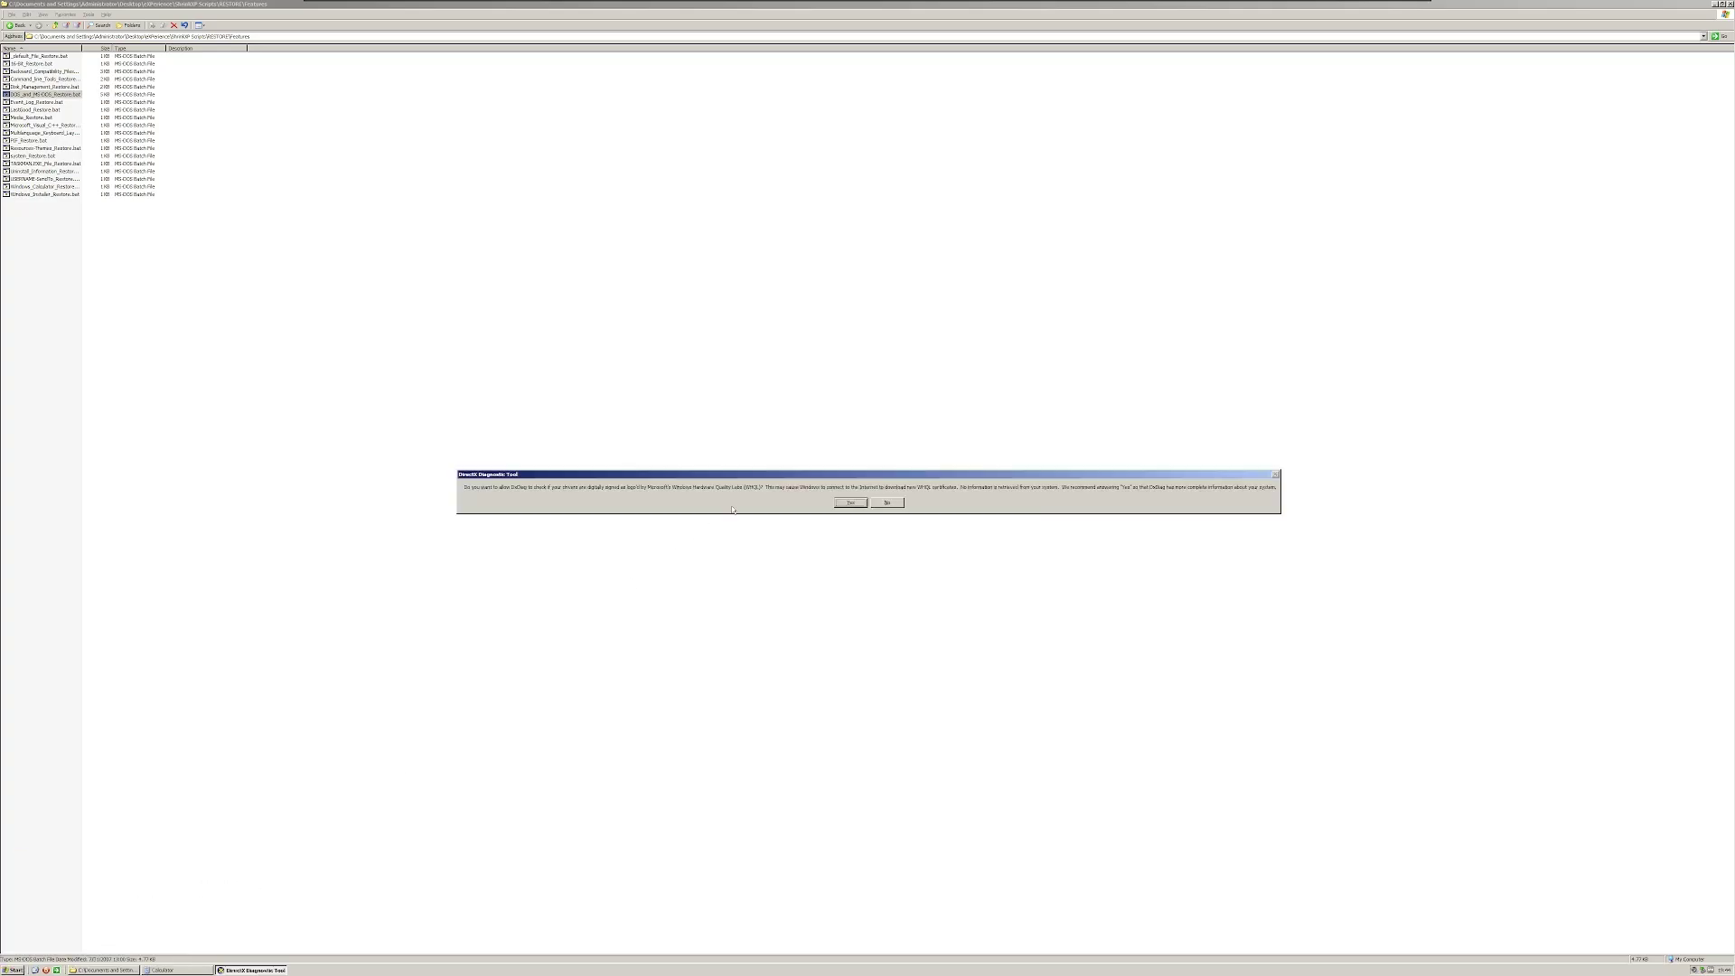
{"action": "left_click", "coordinate": [852, 502]}
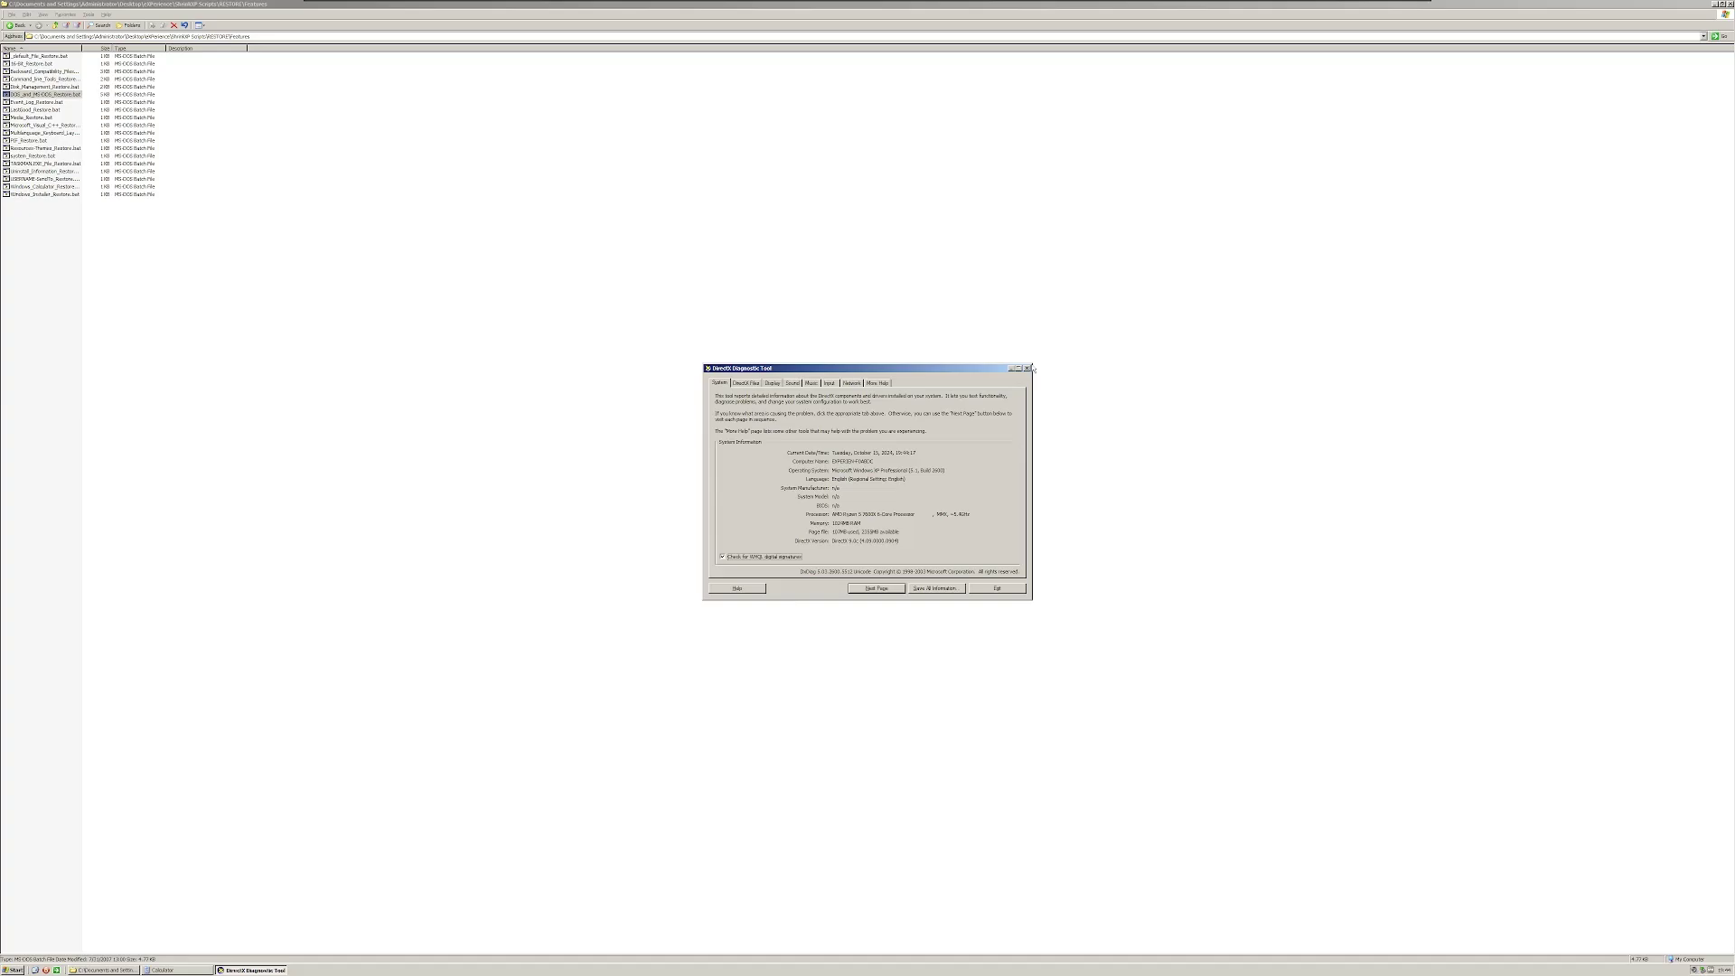
{"action": "left_click", "coordinate": [1027, 369]}
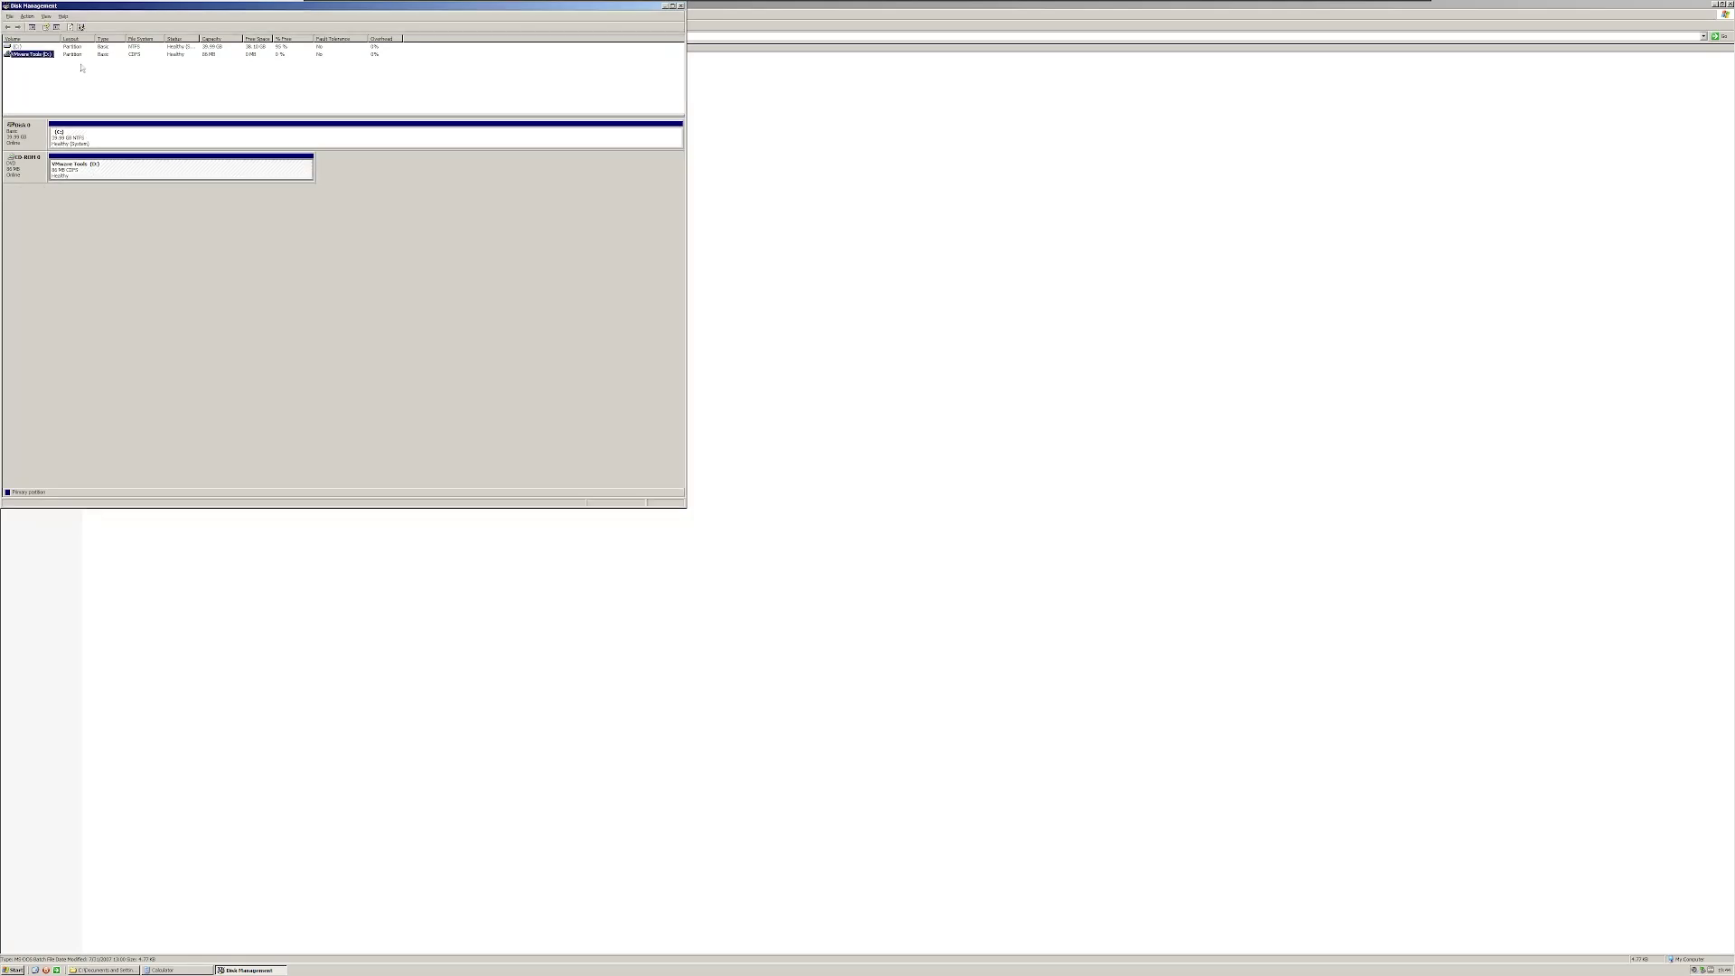
Inspect the C: volume and the VMware Tools disc in Disk Management, and close it.
{"action": "left_click", "coordinate": [31, 45]}
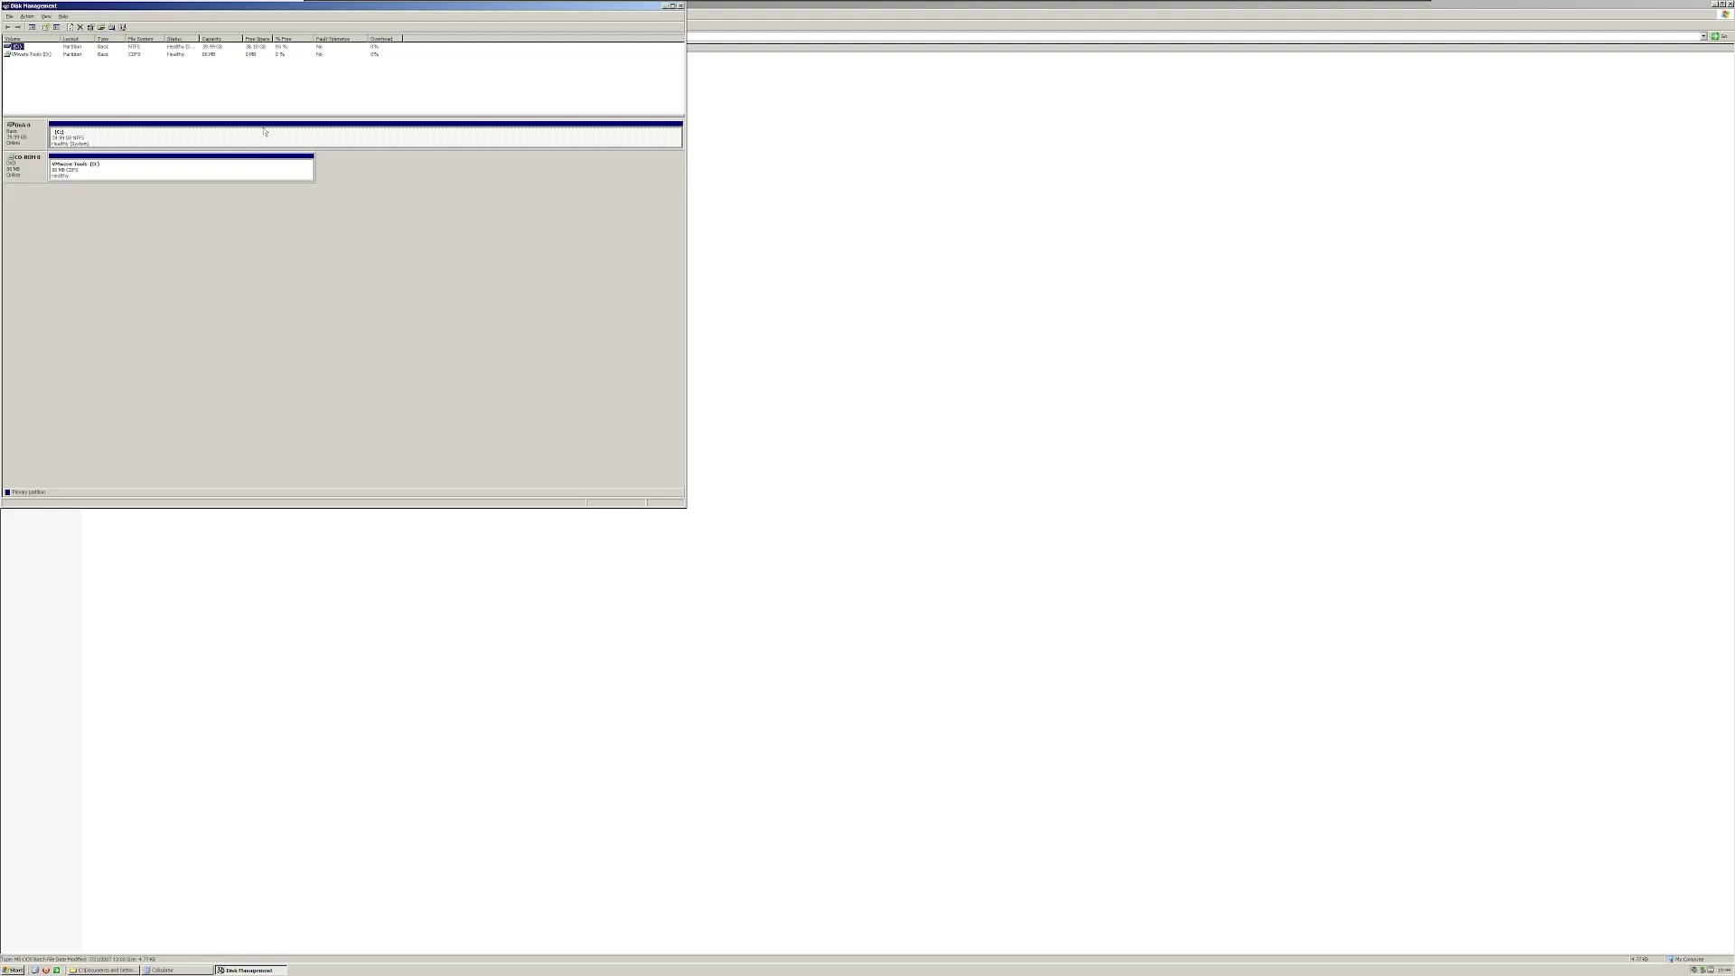
{"action": "left_click", "coordinate": [265, 155]}
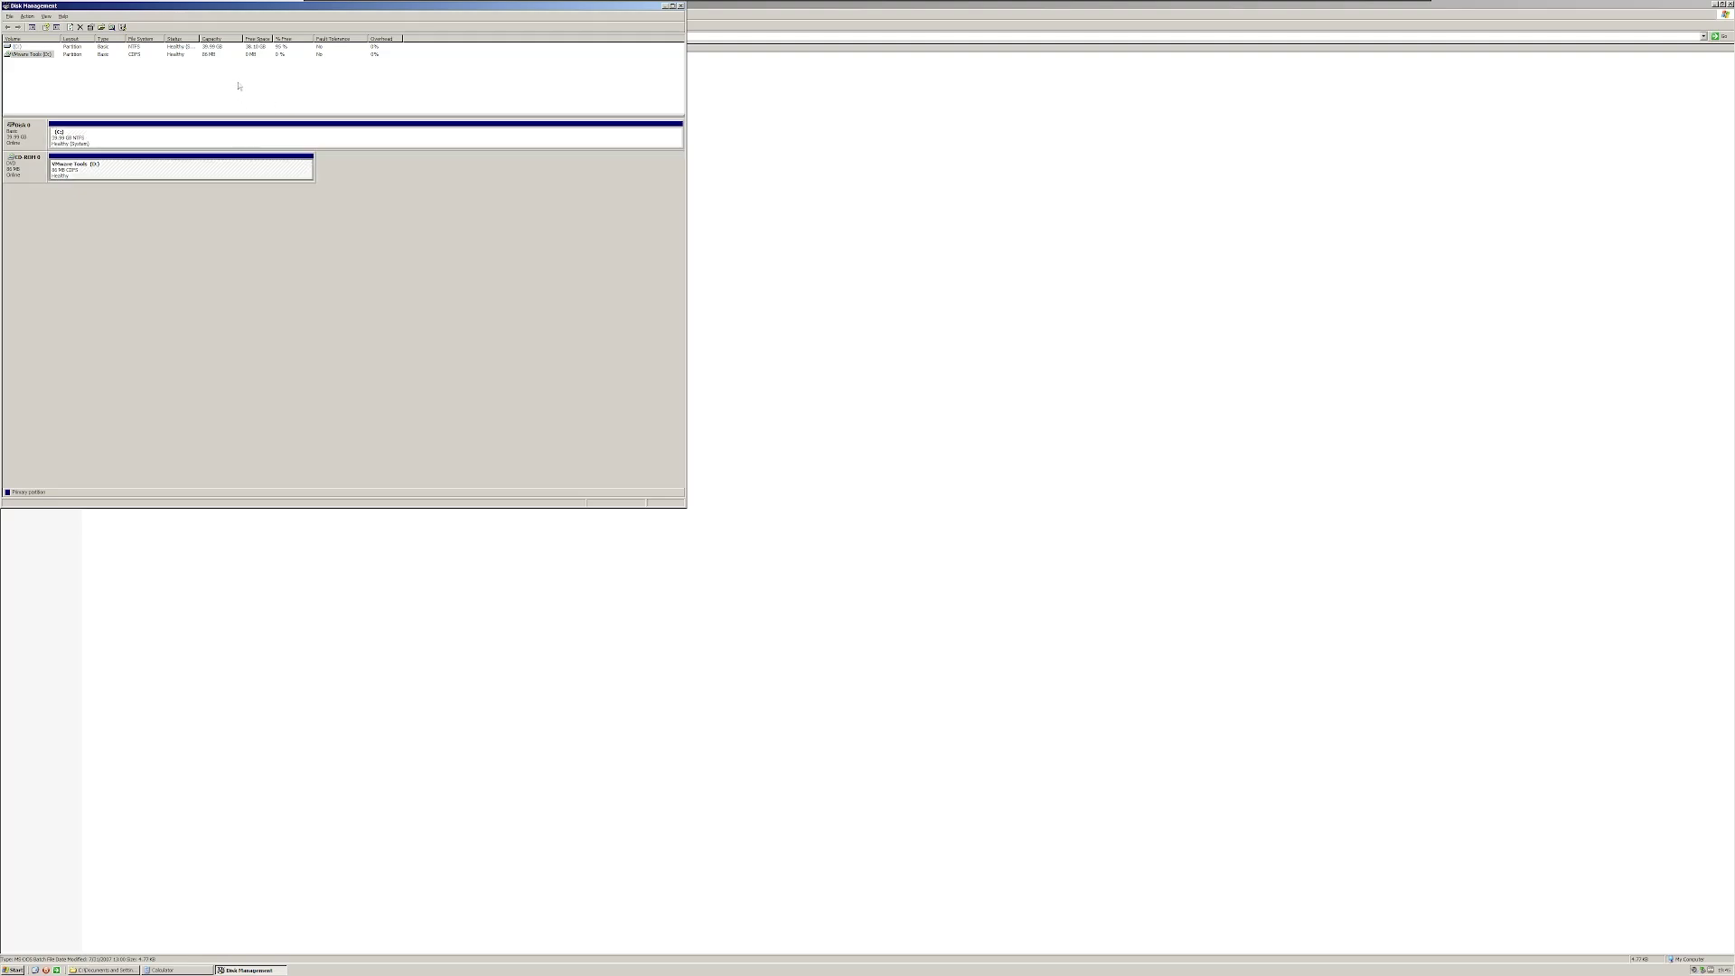
{"action": "left_click", "coordinate": [681, 6]}
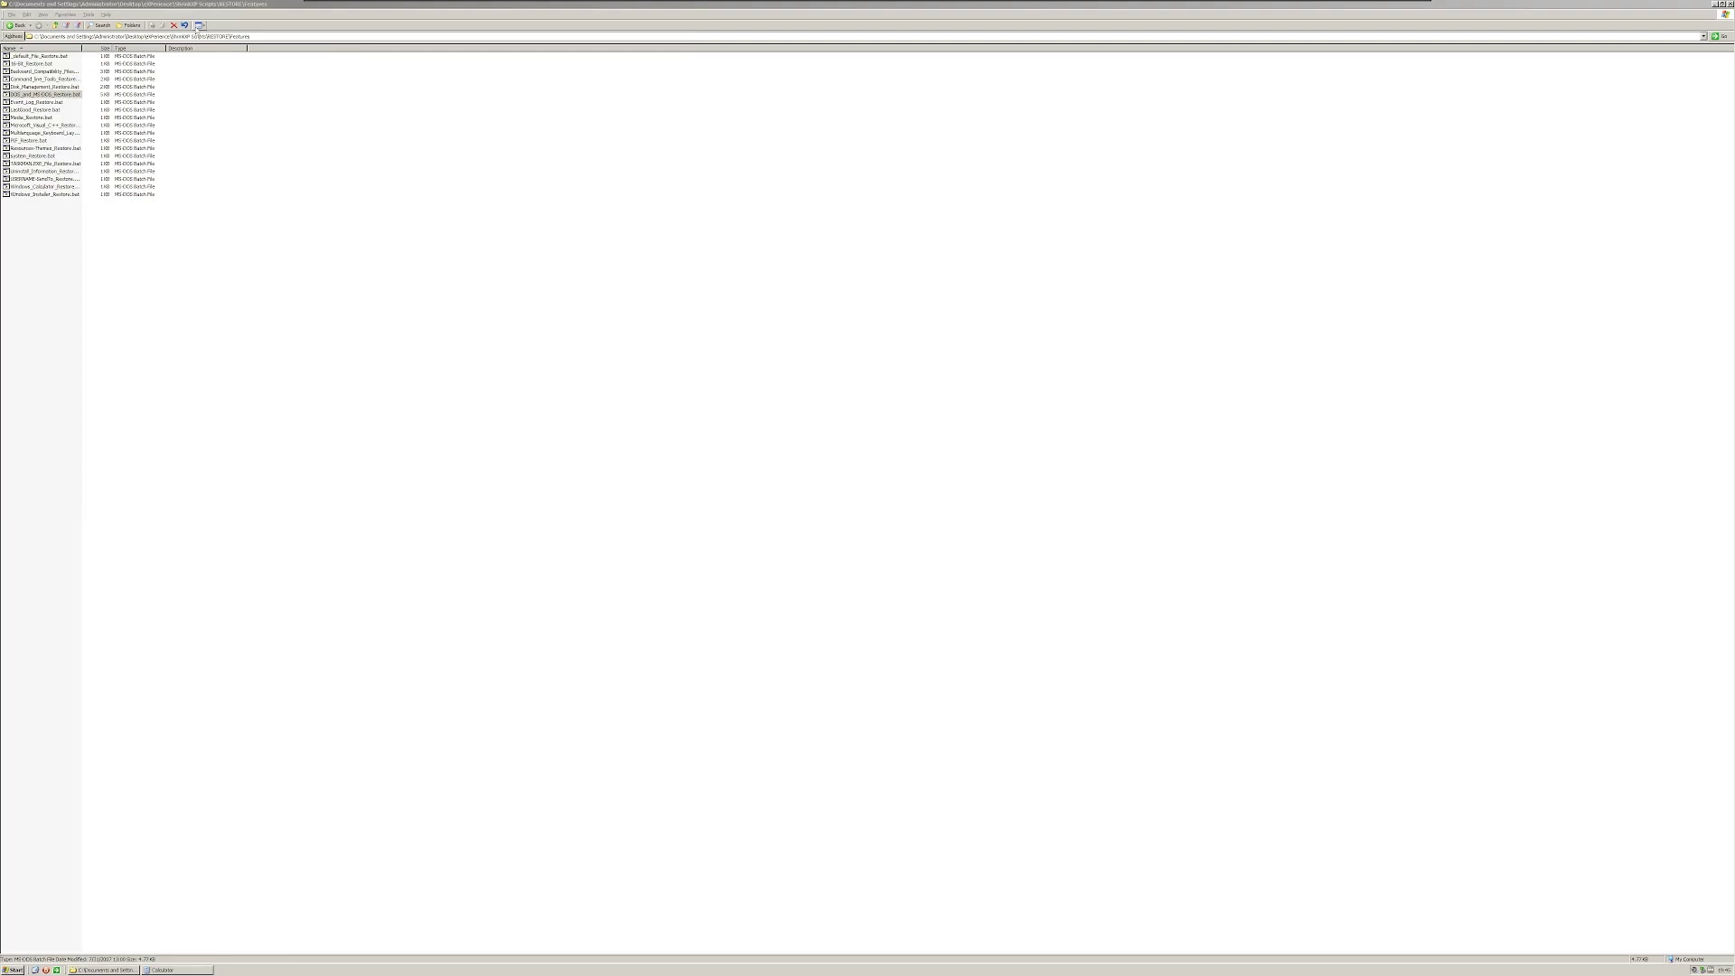
Set a larger font size for Notepad, keeping the Lucida Console font.
{"action": "left_click", "coordinate": [319, 298]}
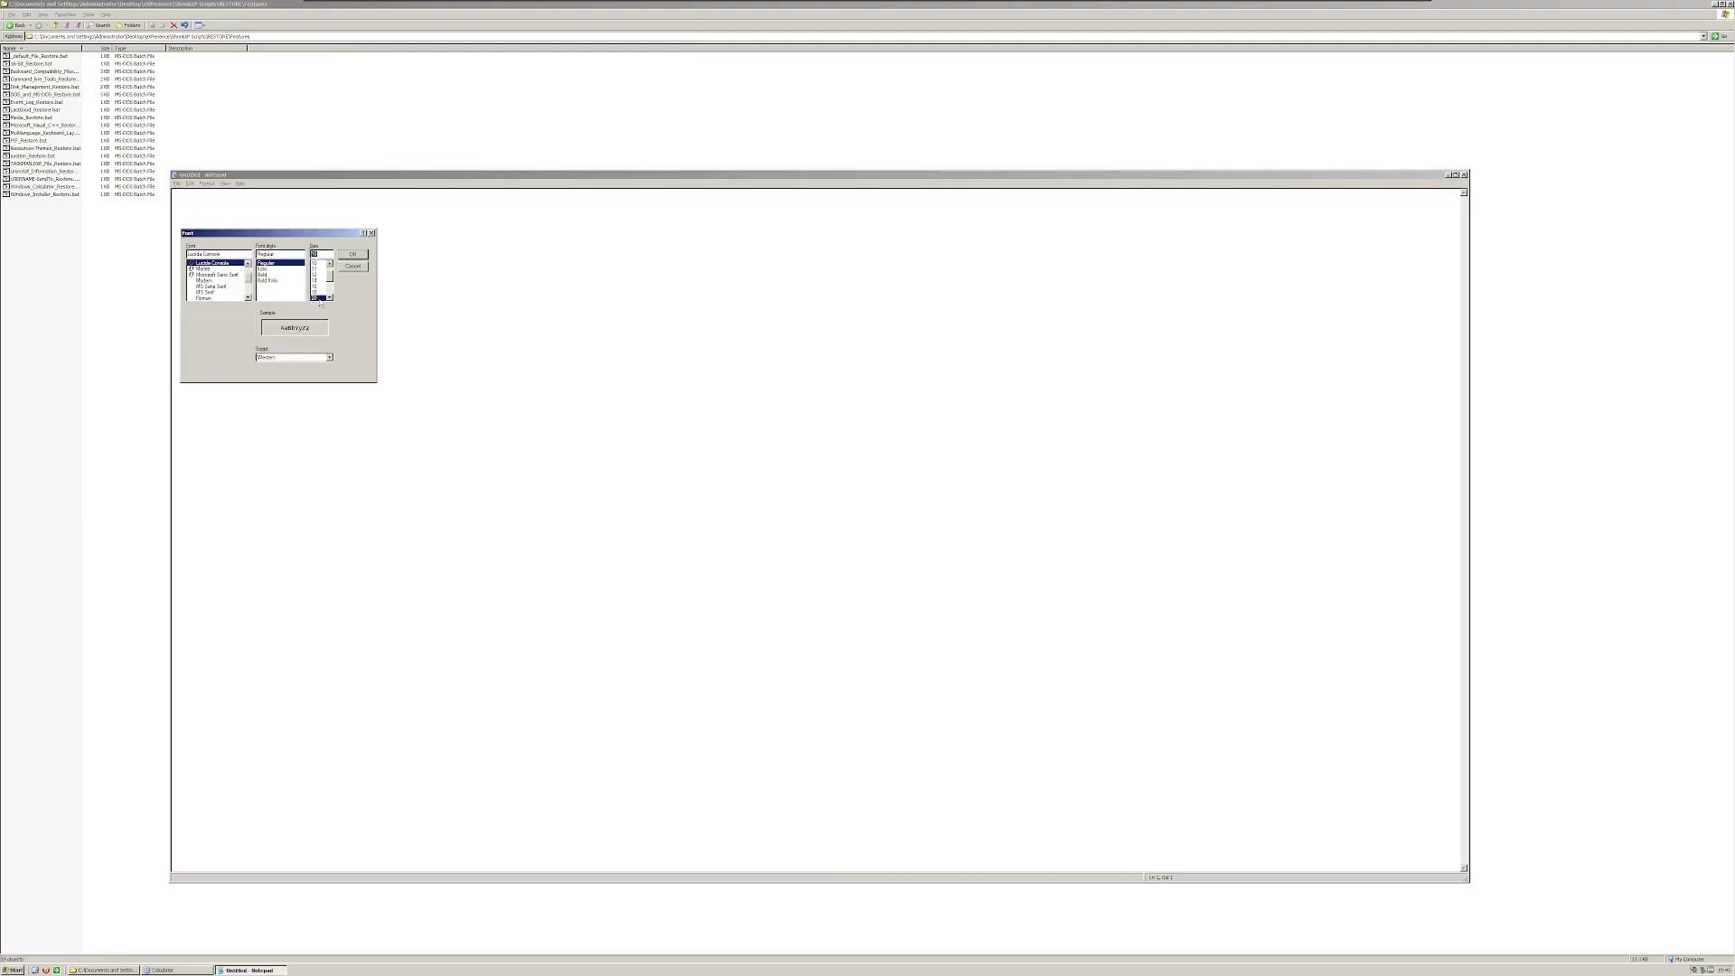
{"action": "scroll", "coordinate": [319, 300], "scroll_direction": "down", "scroll_amount": 2}
{"action": "left_click", "coordinate": [319, 298]}
{"action": "key", "text": "Return"}
Write "Hello World!" in the blank Notepad document and close it without saving.
{"action": "type", "text": "Hellop"}
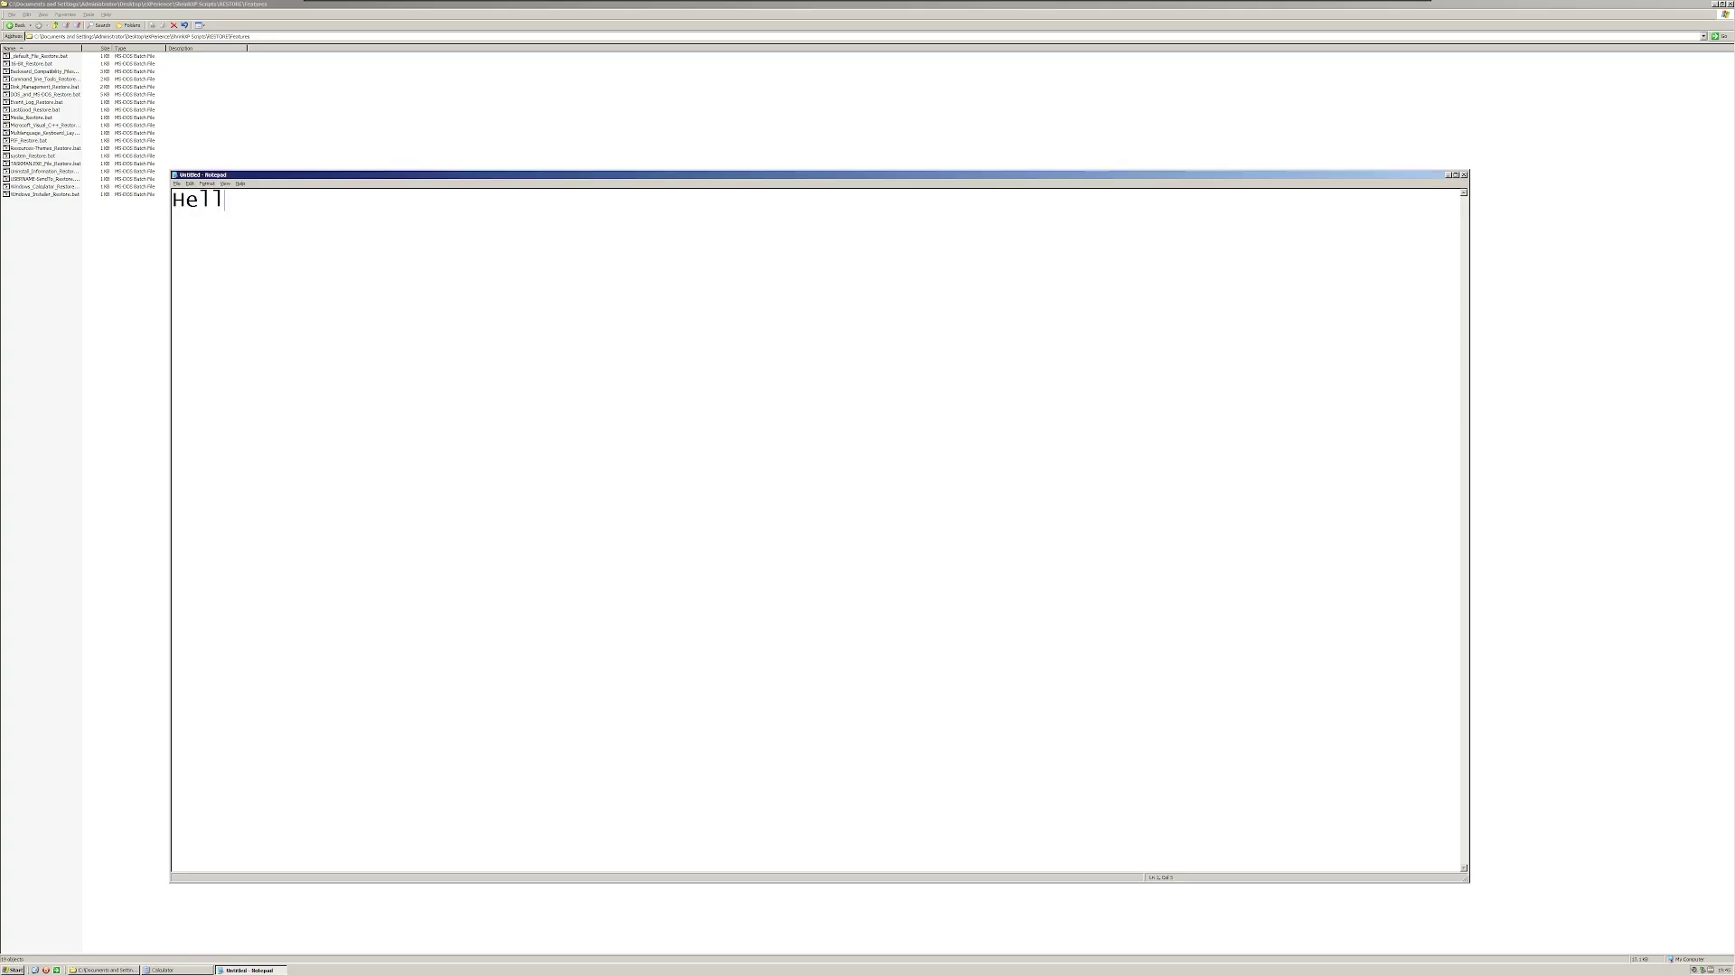
{"action": "key", "text": "BackSpace"}
{"action": "key", "text": "BackSpace"}
{"action": "key", "text": "BackSpace"}
{"action": "type", "text": "o World!"}
{"action": "left_click", "coordinate": [1466, 177]}
{"action": "left_click", "coordinate": [879, 506]}
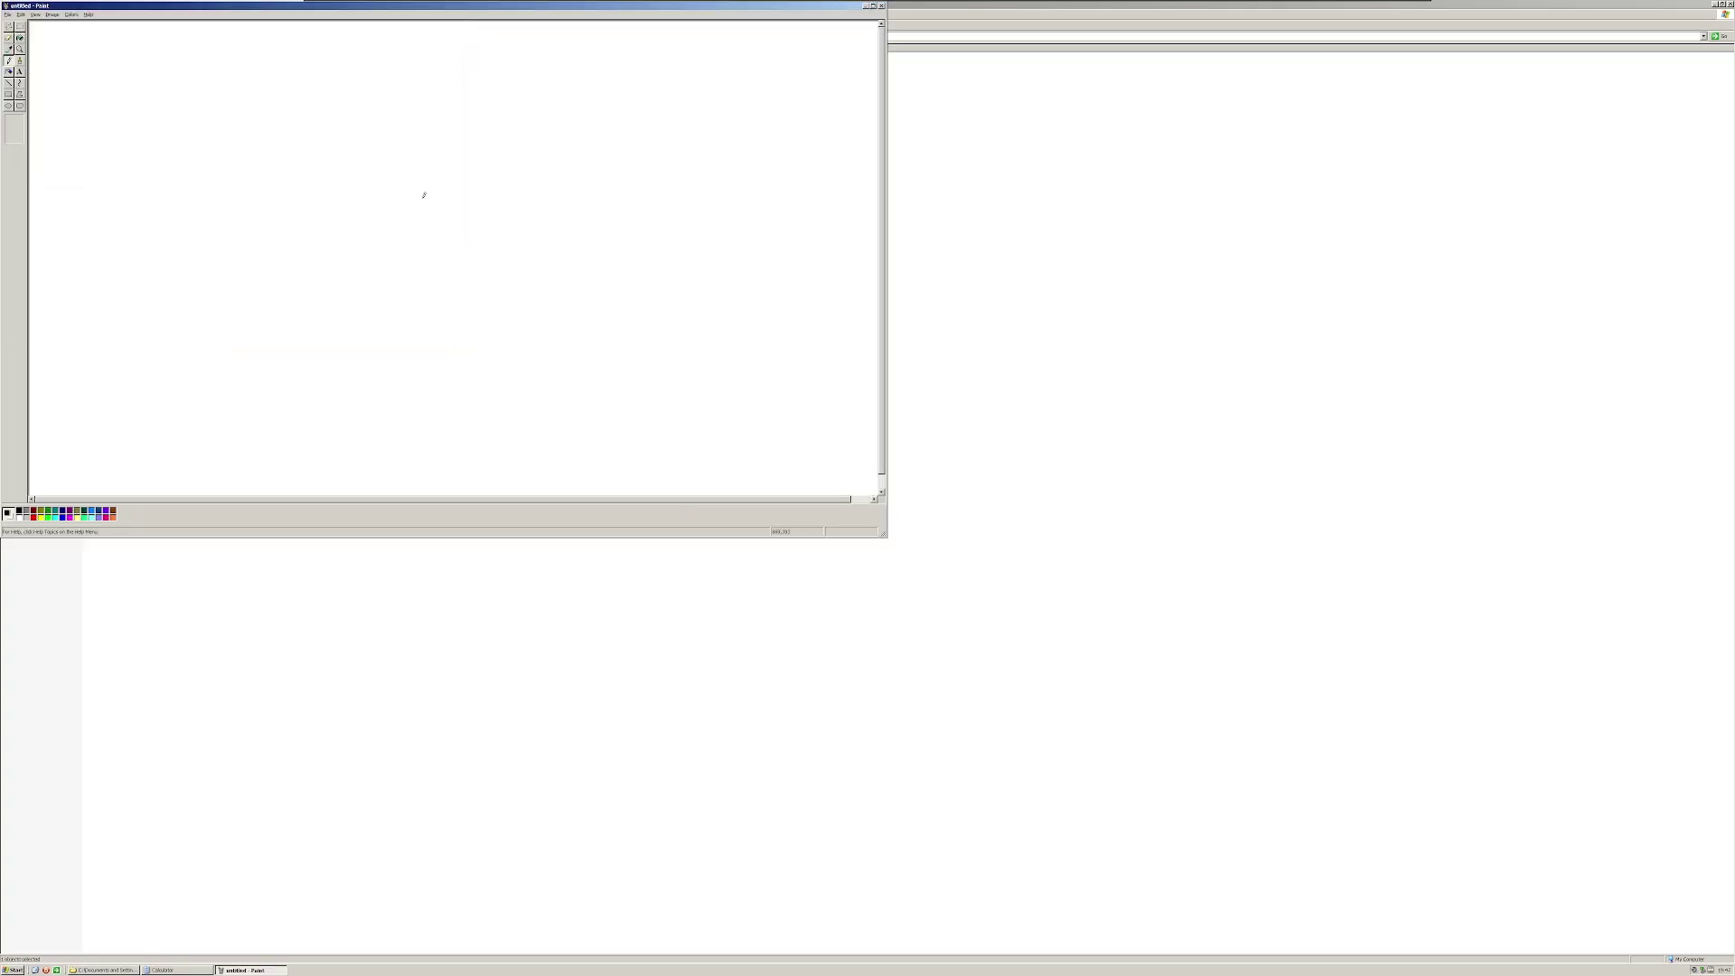
Scribble freehand loops and lines across the blank Paint canvas with the Pencil and switch to the Brush tool.
{"action": "mouse_move", "coordinate": [408, 149]}
{"action": "left_mouse_down"}
{"action": "mouse_move", "coordinate": [403, 176]}
{"action": "mouse_move", "coordinate": [295, 253]}
{"action": "mouse_move", "coordinate": [542, 307]}
{"action": "mouse_move", "coordinate": [698, 169]}
{"action": "left_mouse_up"}
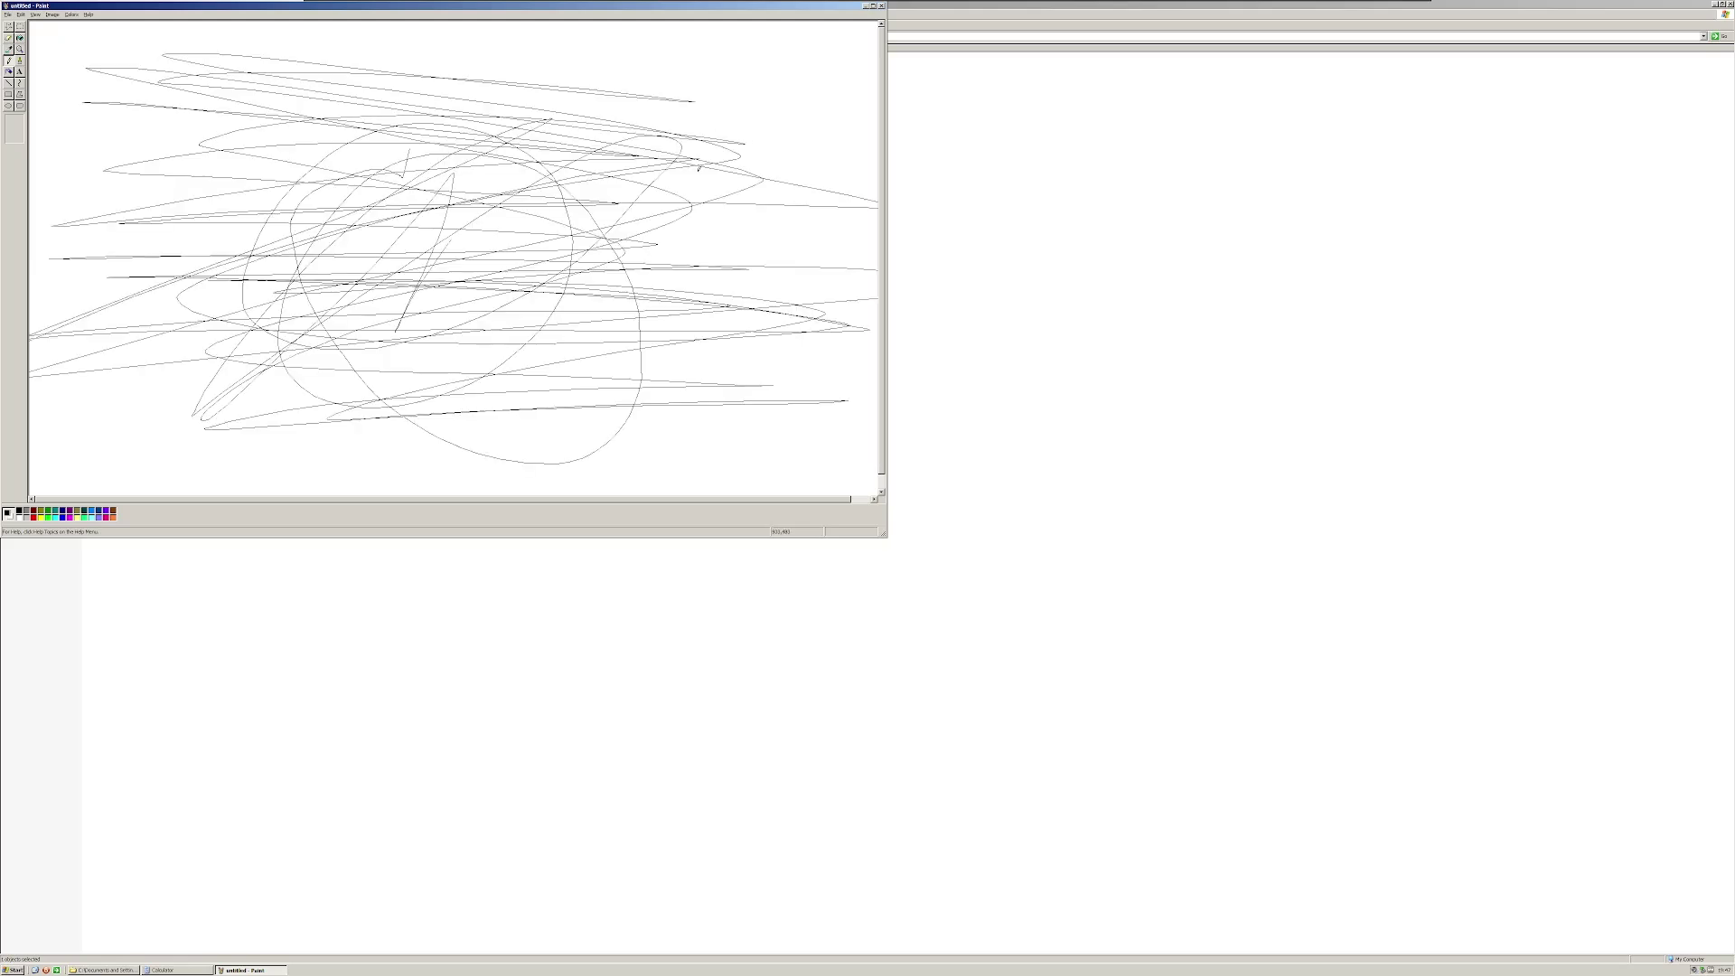
{"action": "left_click", "coordinate": [20, 60]}
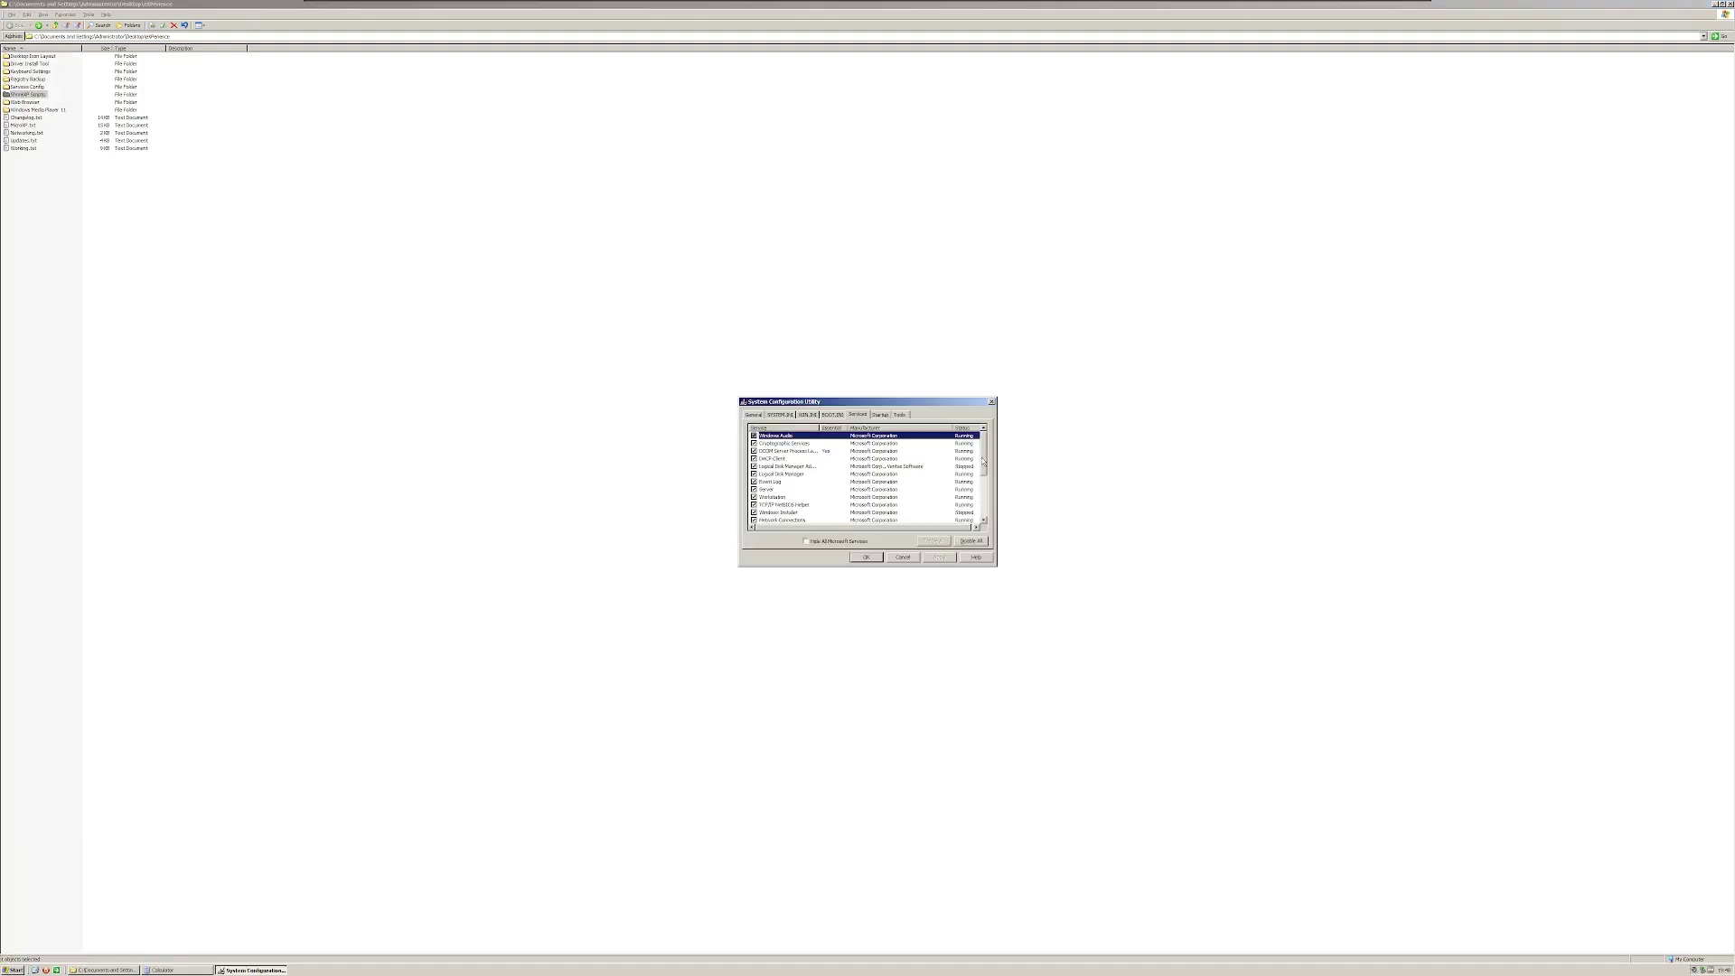
Review the list of services in the System Configuration Utility down to the last entries.
{"action": "left_click_drag", "start_coordinate": [983, 461], "coordinate": [967, 515]}
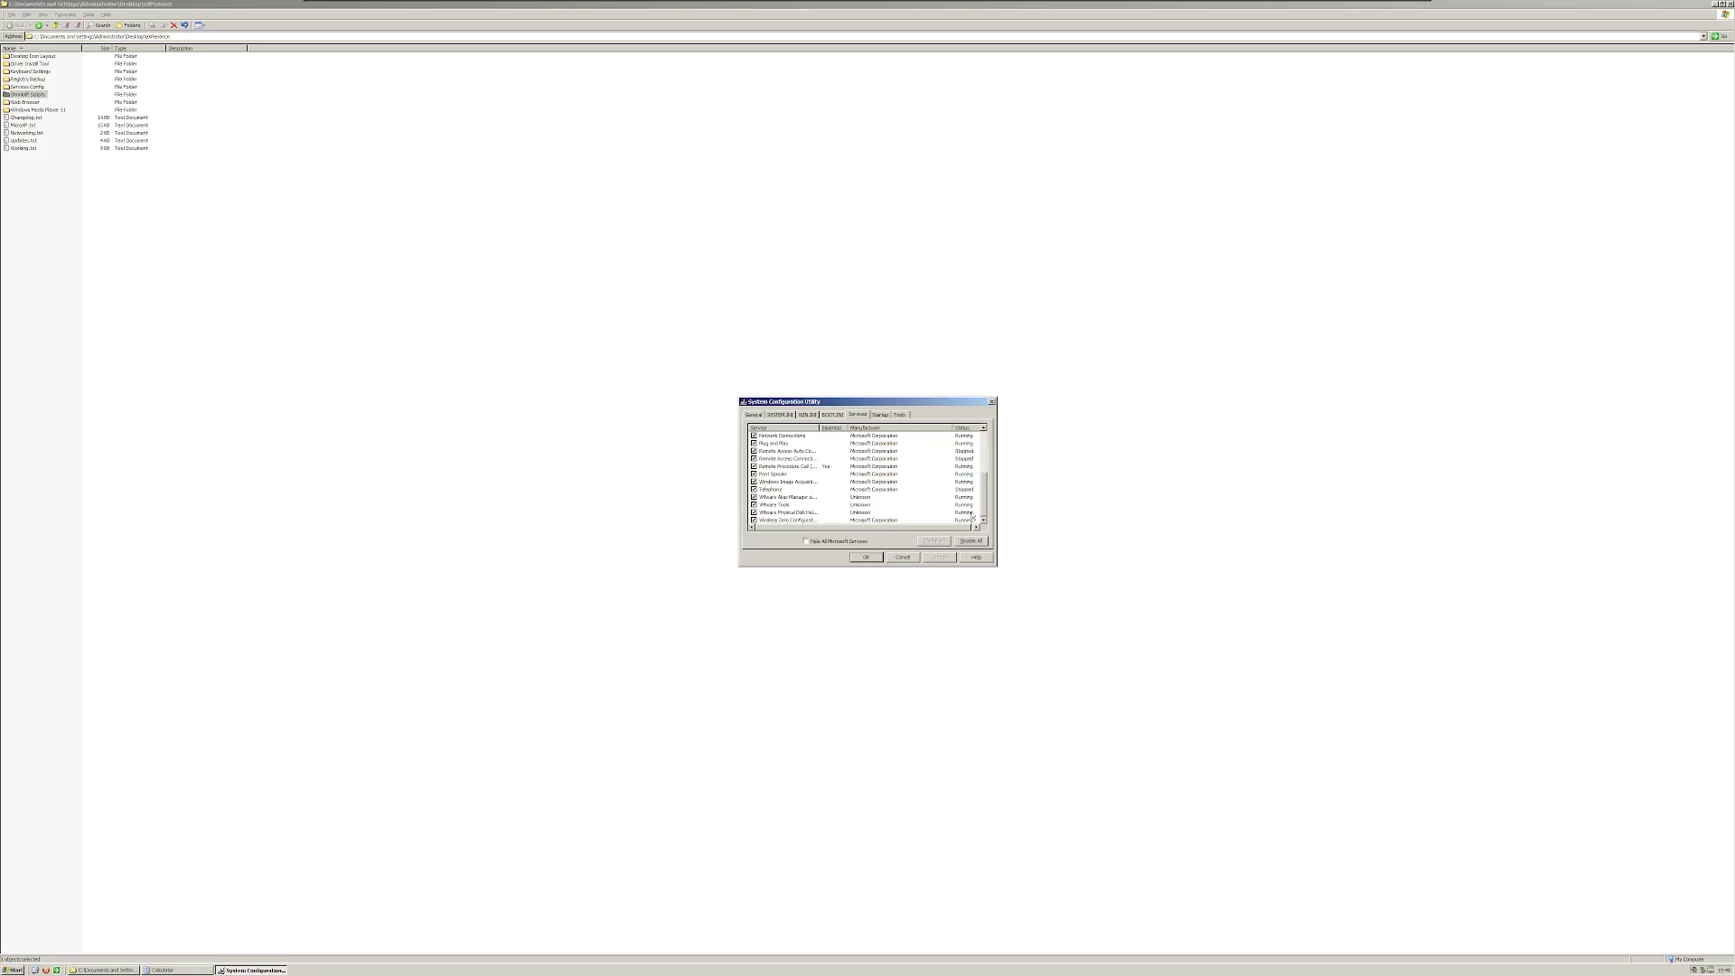
Disable the Telephony service and Cryptographic Services in the System Configuration Utility, accept the changes and exit without restarting.
{"action": "left_click", "coordinate": [797, 490]}
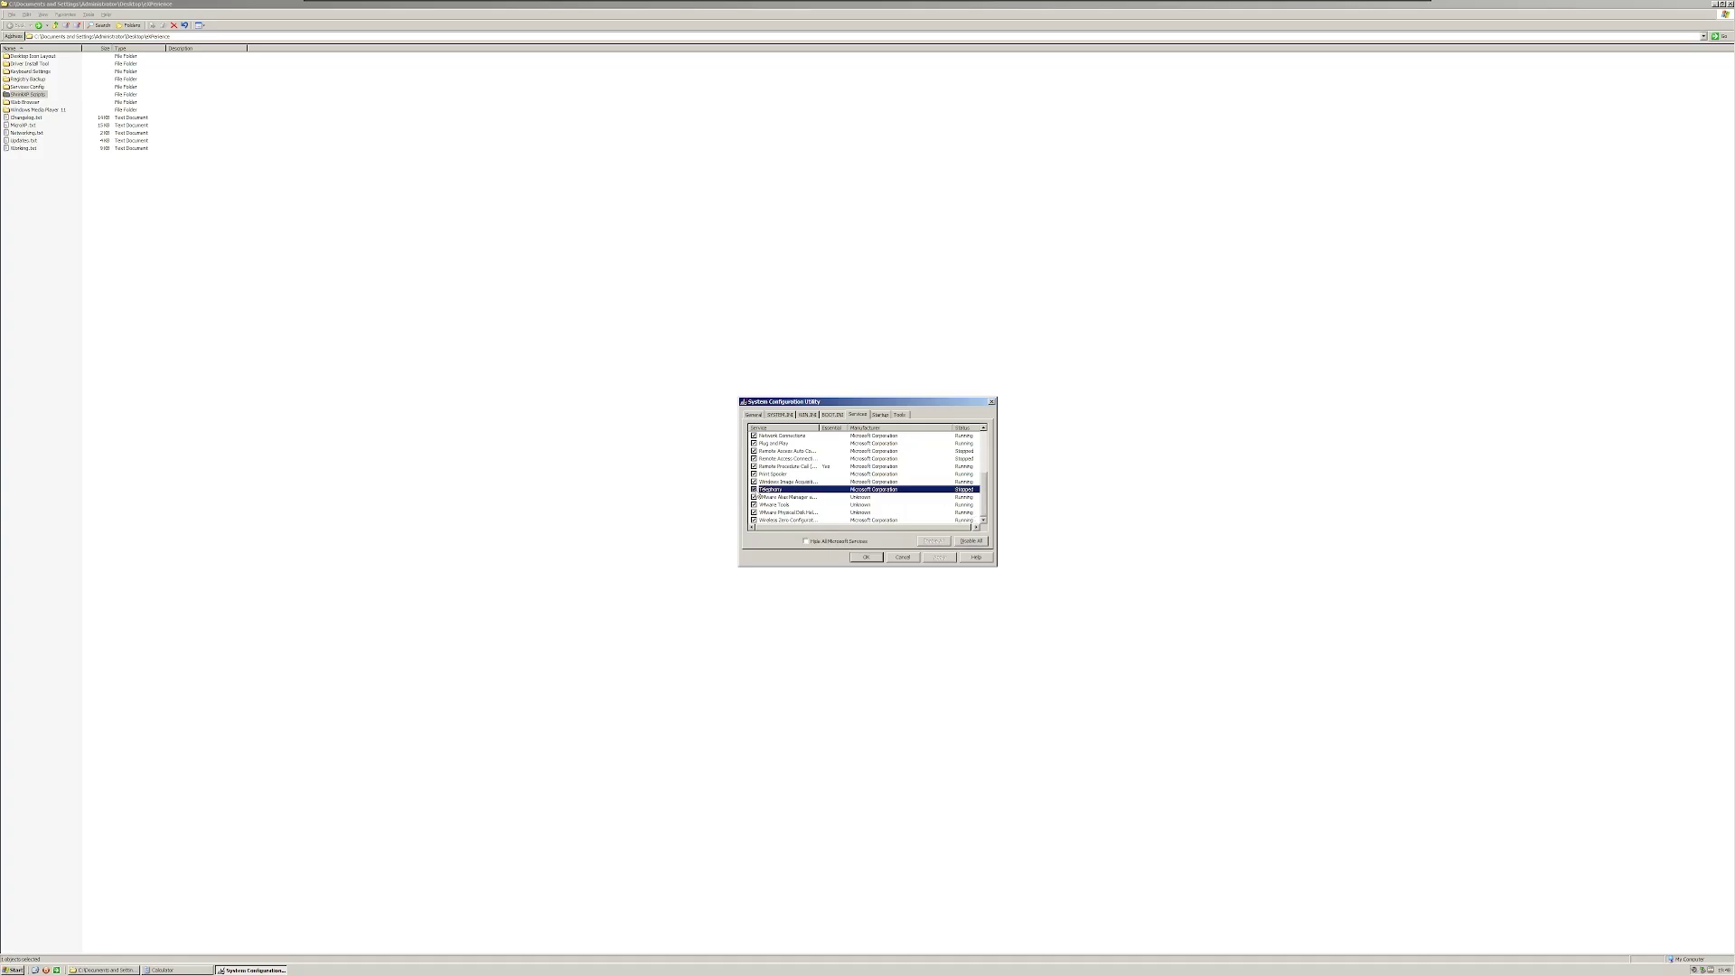
{"action": "left_click", "coordinate": [754, 488]}
{"action": "scroll", "coordinate": [966, 488], "scroll_direction": "up", "scroll_amount": 2}
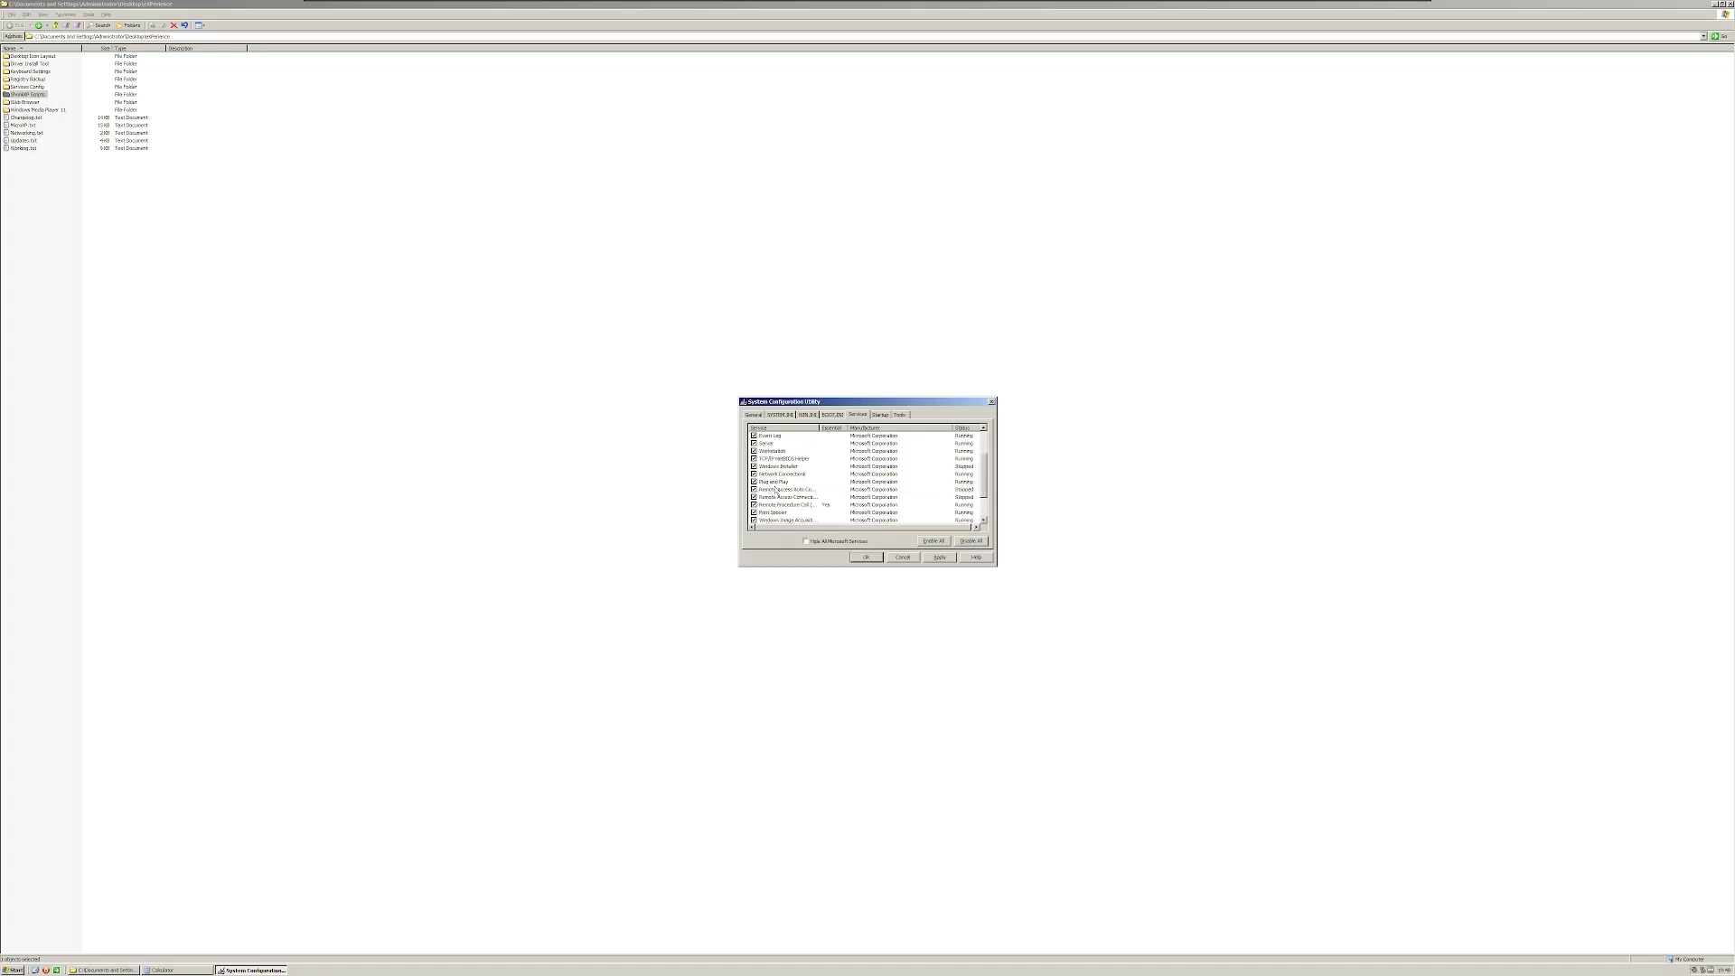
{"action": "scroll", "coordinate": [797, 485], "scroll_direction": "up", "scroll_amount": 2}
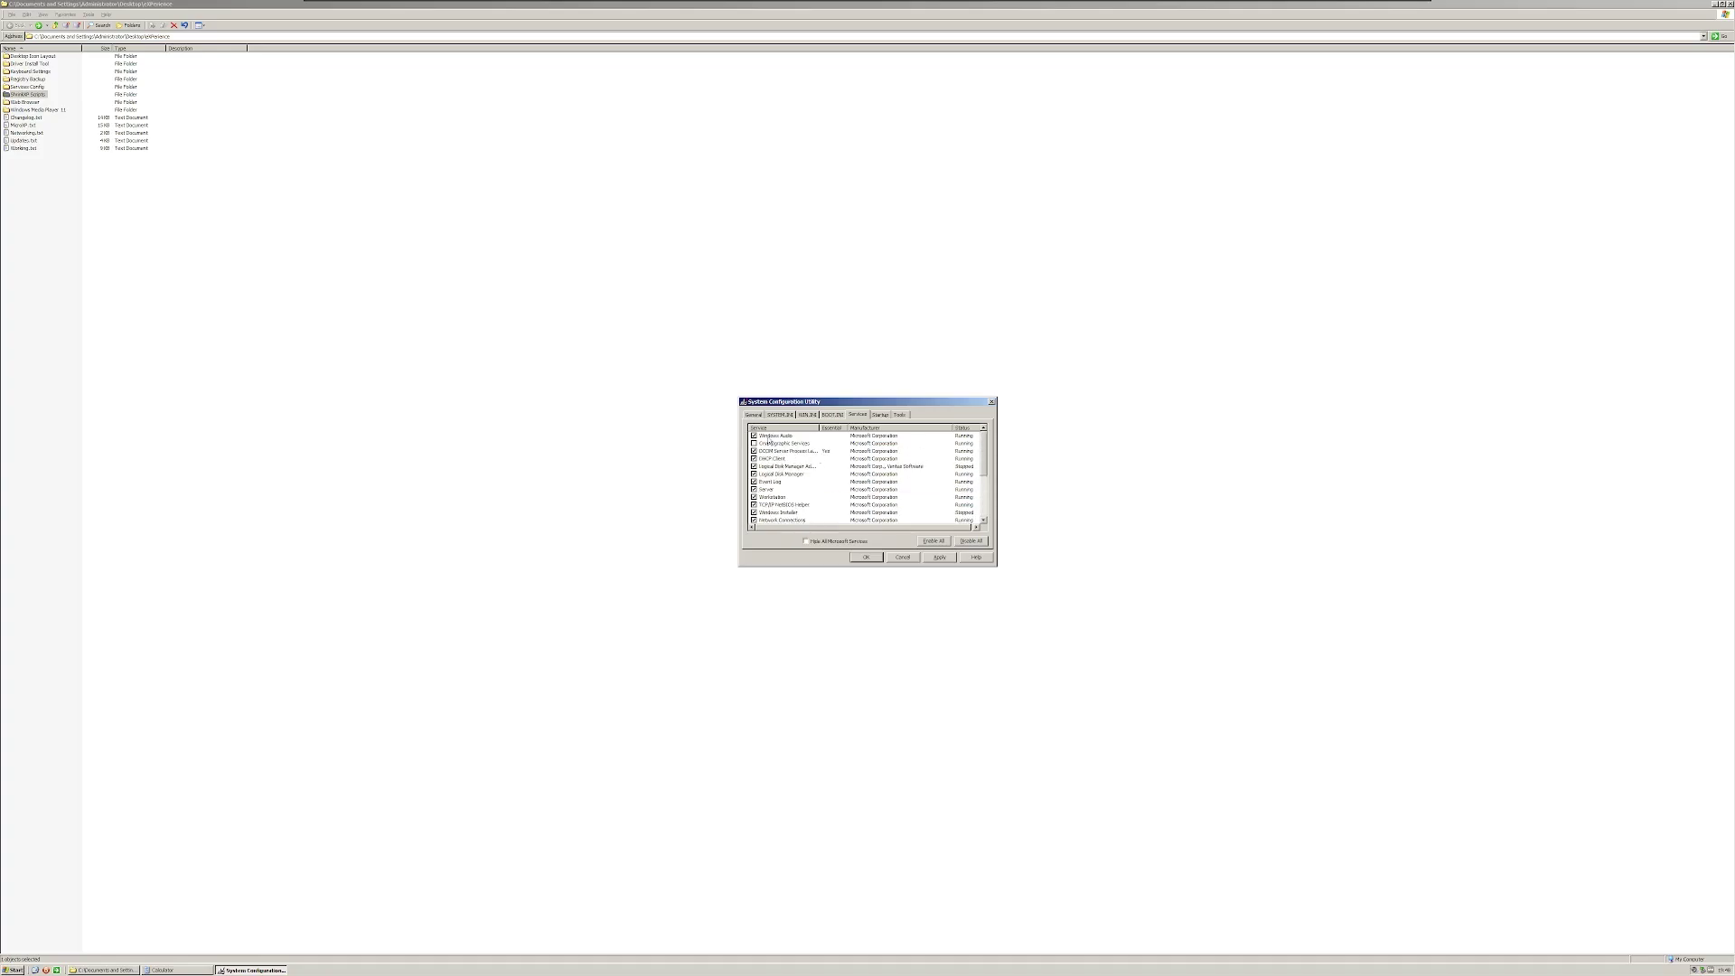
{"action": "left_click", "coordinate": [866, 557]}
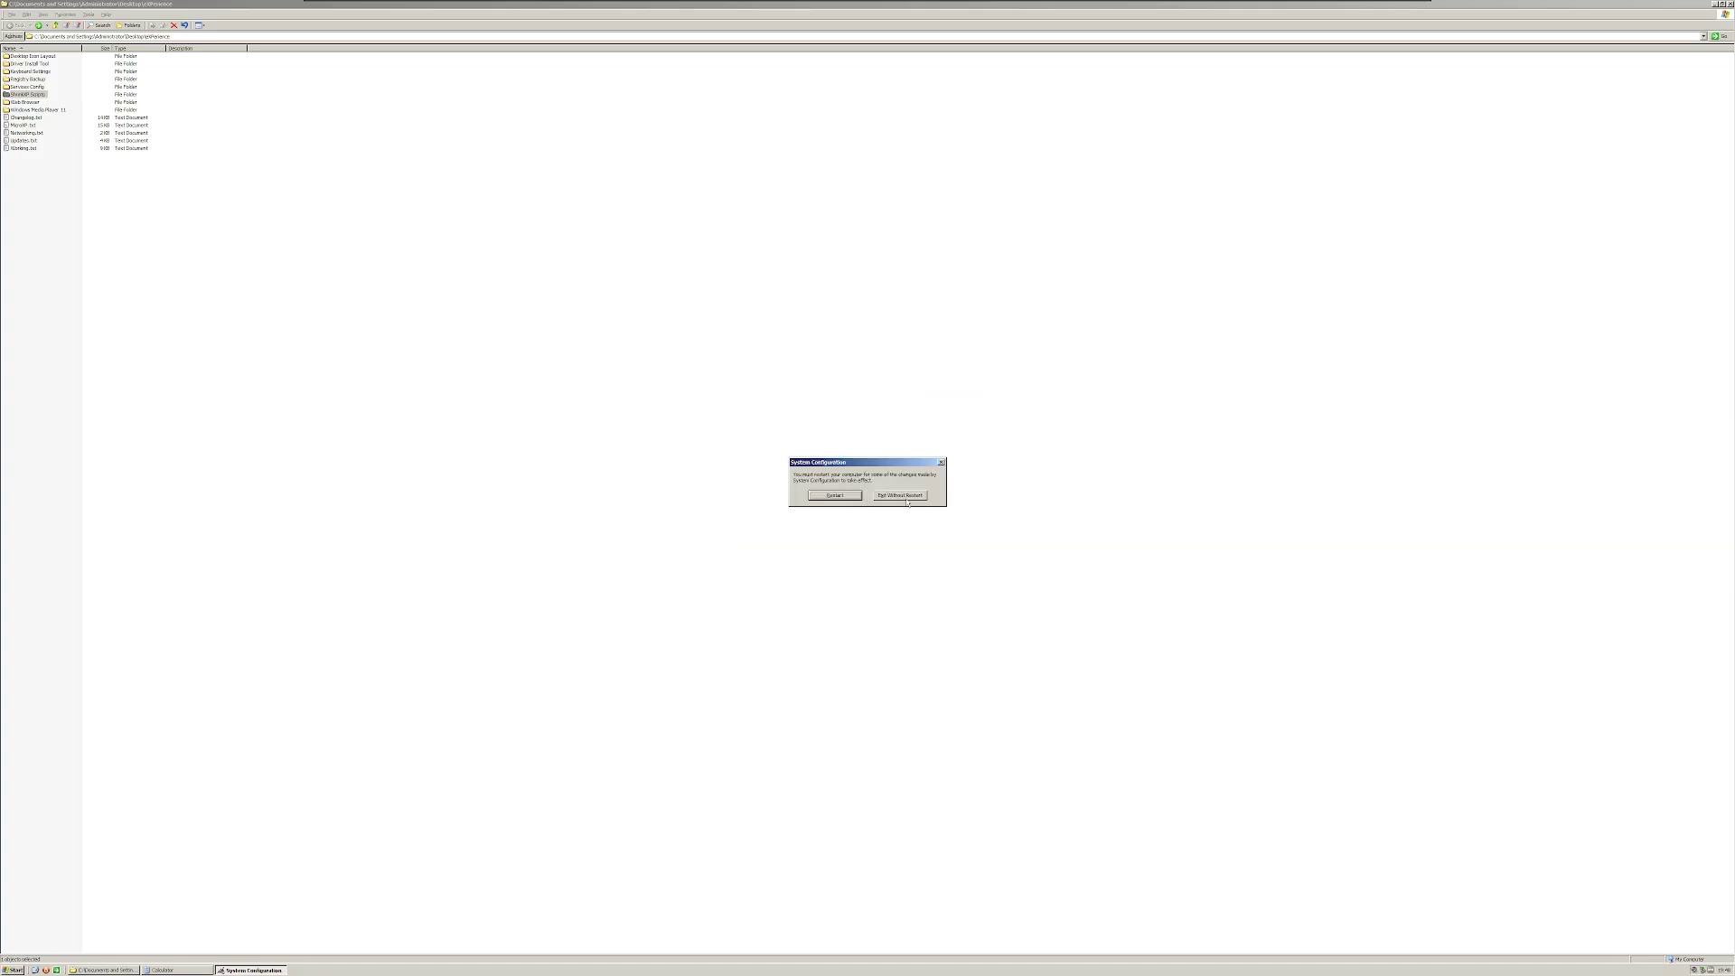
{"action": "left_click", "coordinate": [900, 507]}
{"action": "left_click", "coordinate": [12, 970]}
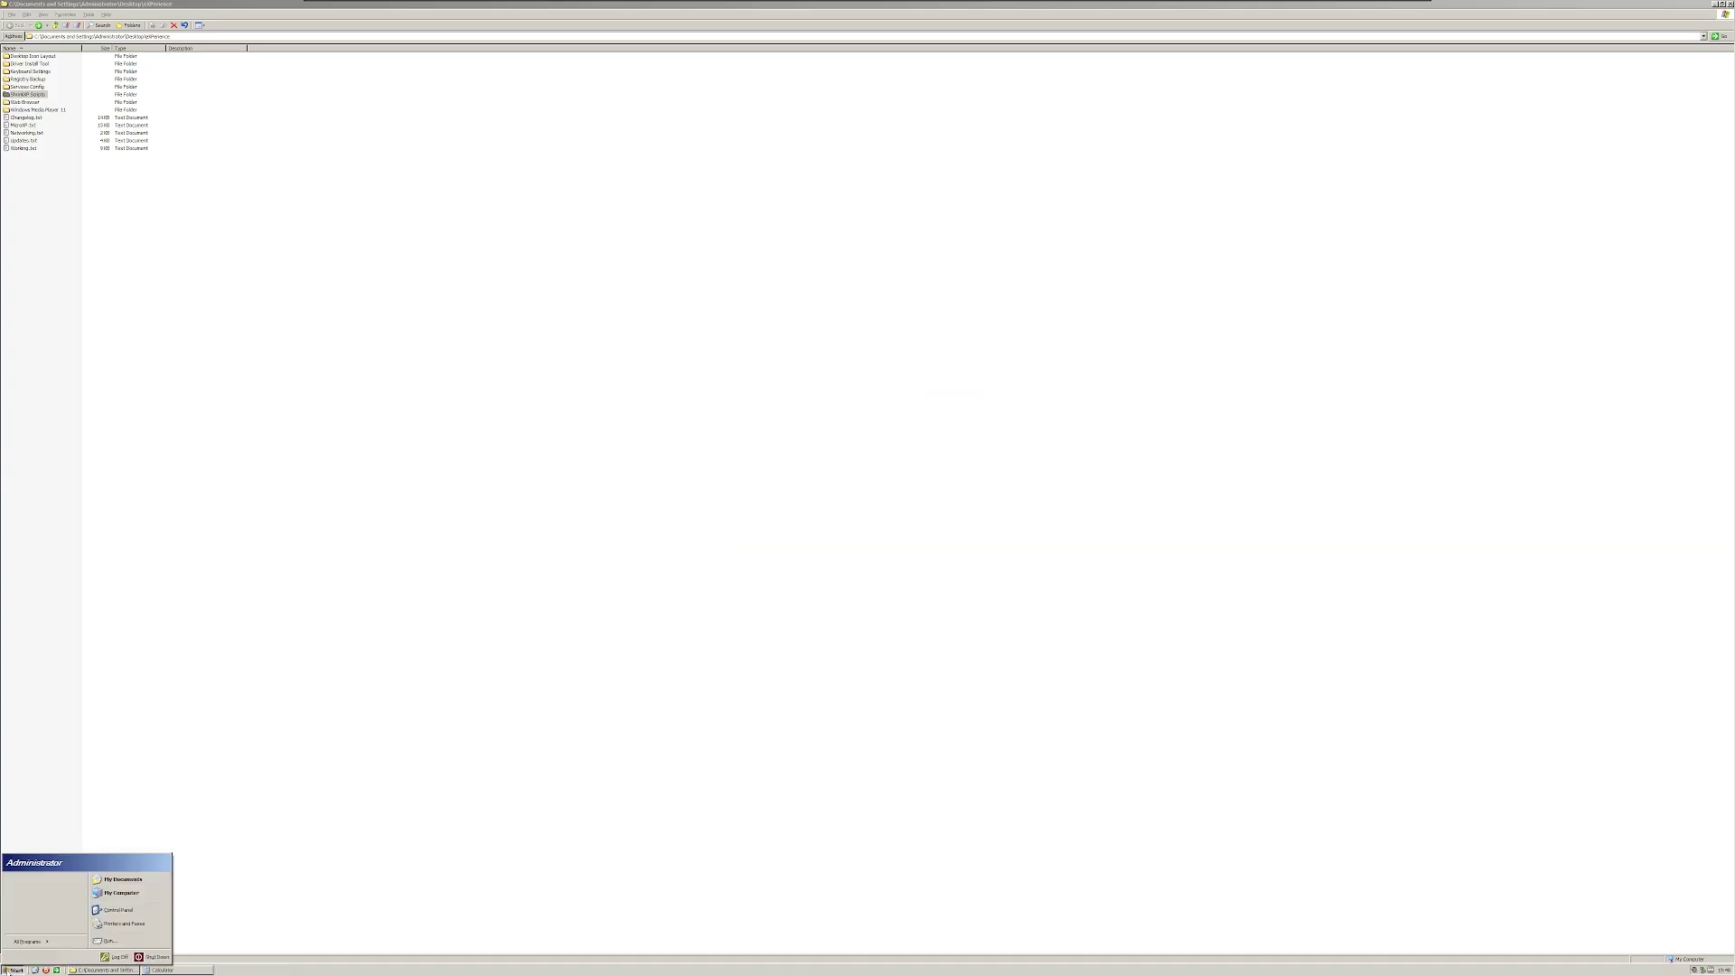
{"action": "mouse_move", "coordinate": [54, 944]}
{"action": "left_click", "coordinate": [127, 926]}
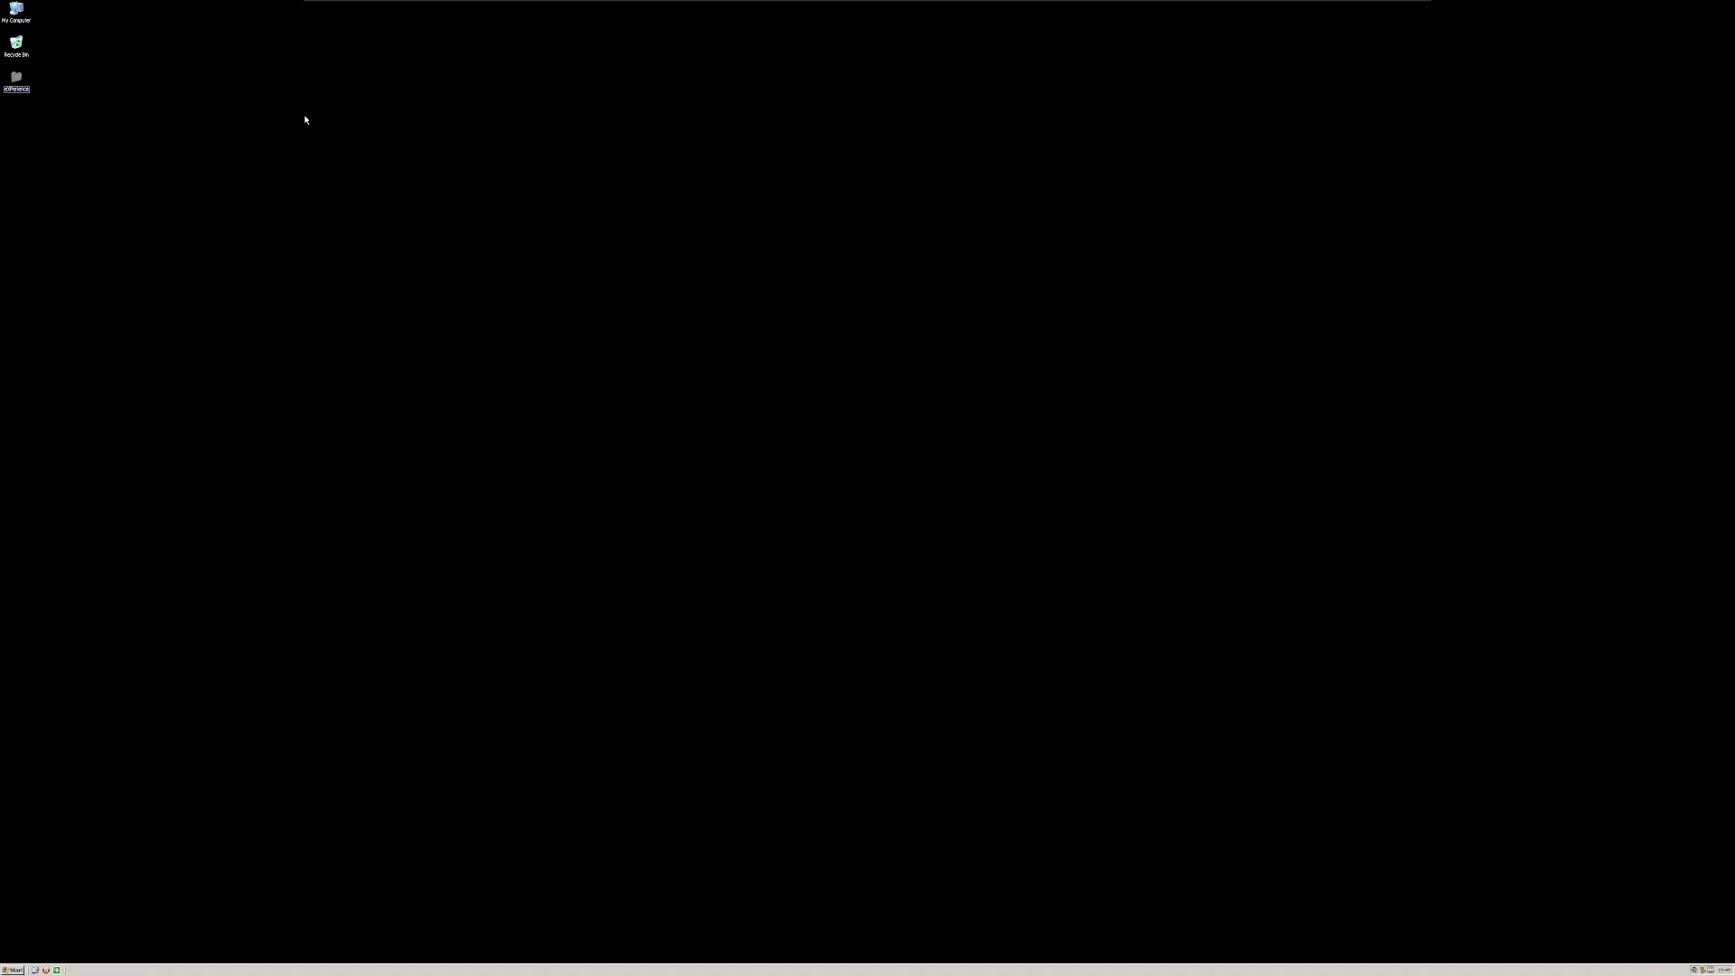